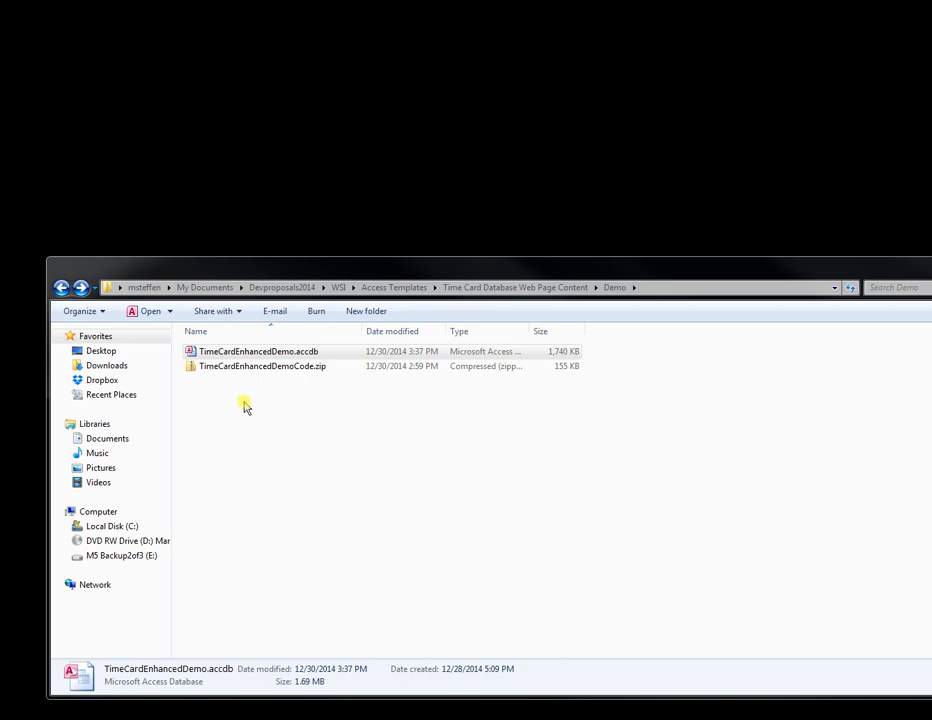
- Open the TimeCardEnhancedDemo.accdb database and close the demo notice
click(219, 353)
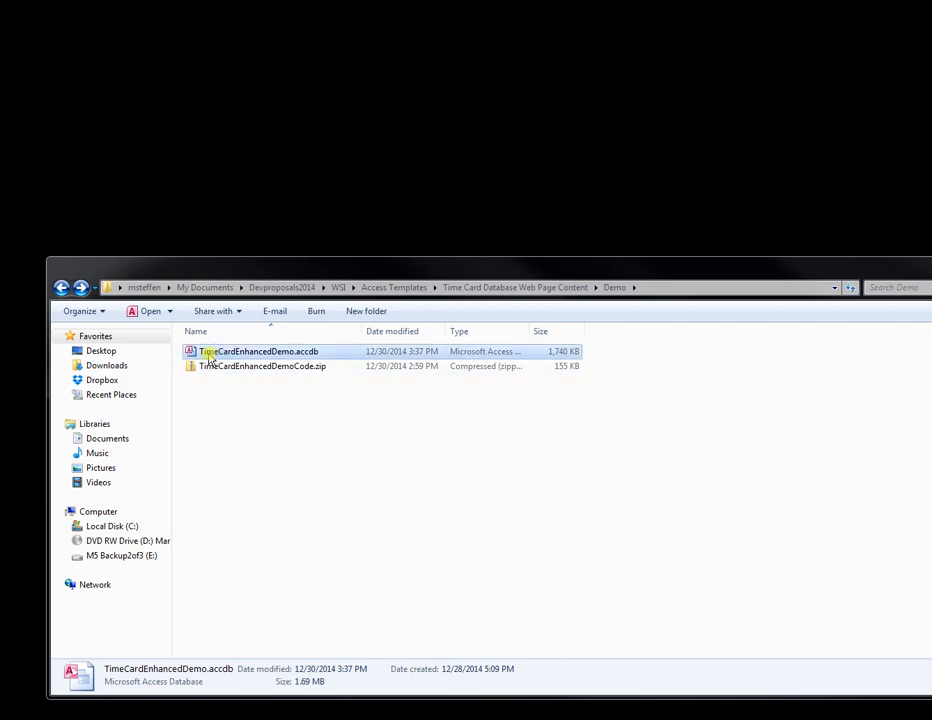
double_click(210, 358)
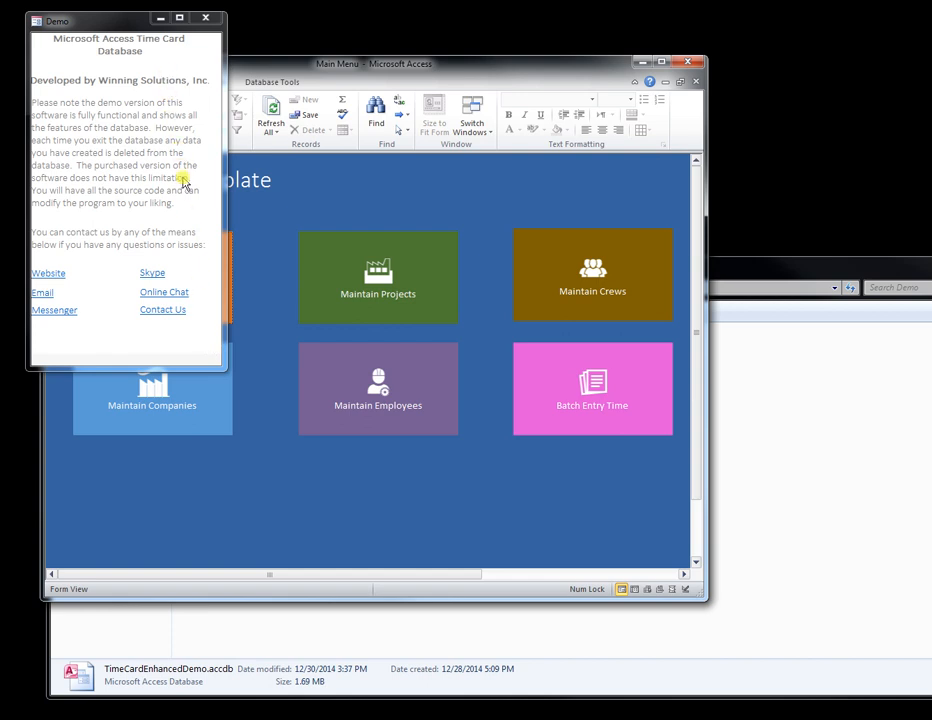
click(207, 22)
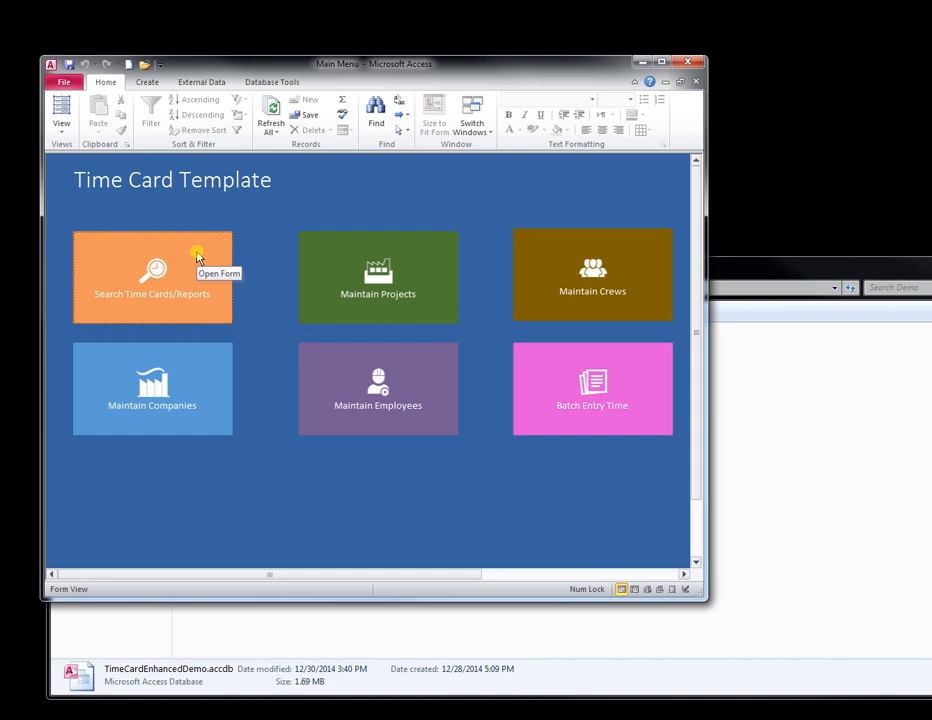
- Open employee maintenance, restore the window from maximized, and add a new employee record with the person's name
click(366, 383)
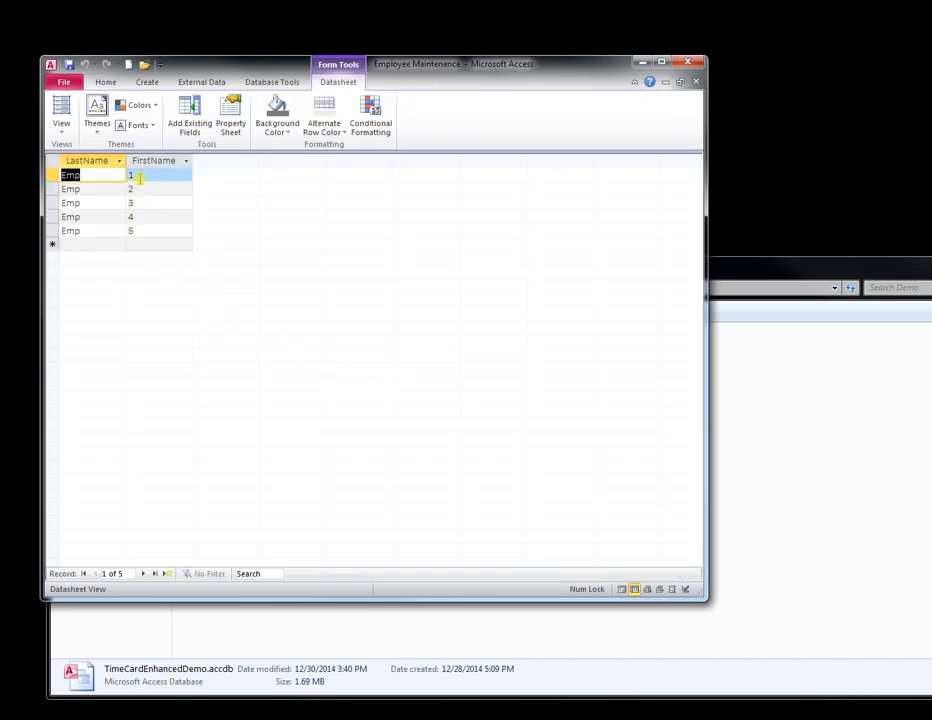
click(680, 82)
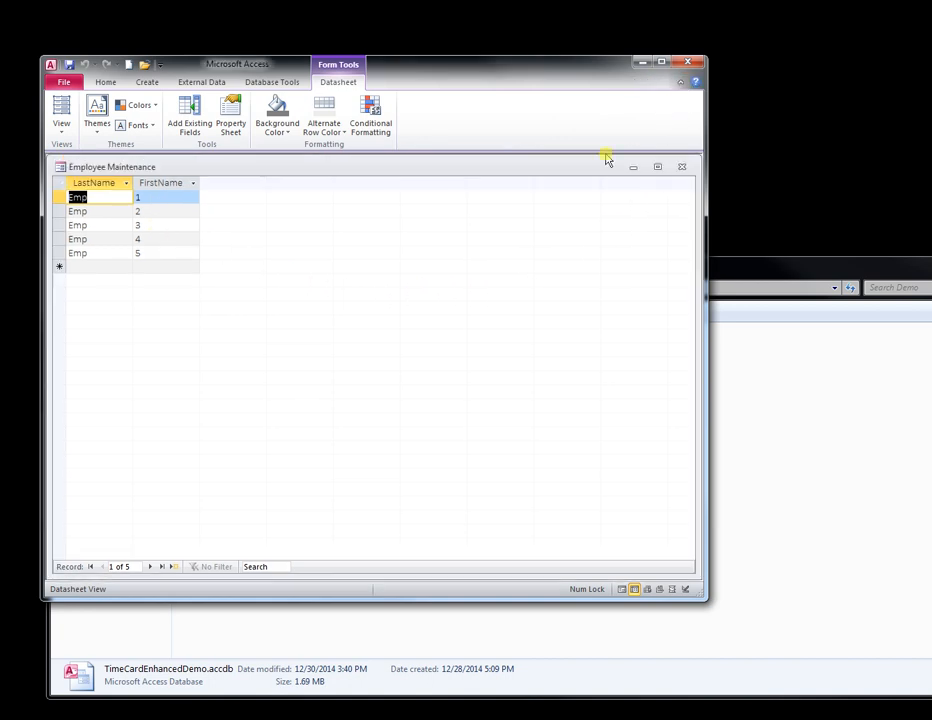
click(77, 265)
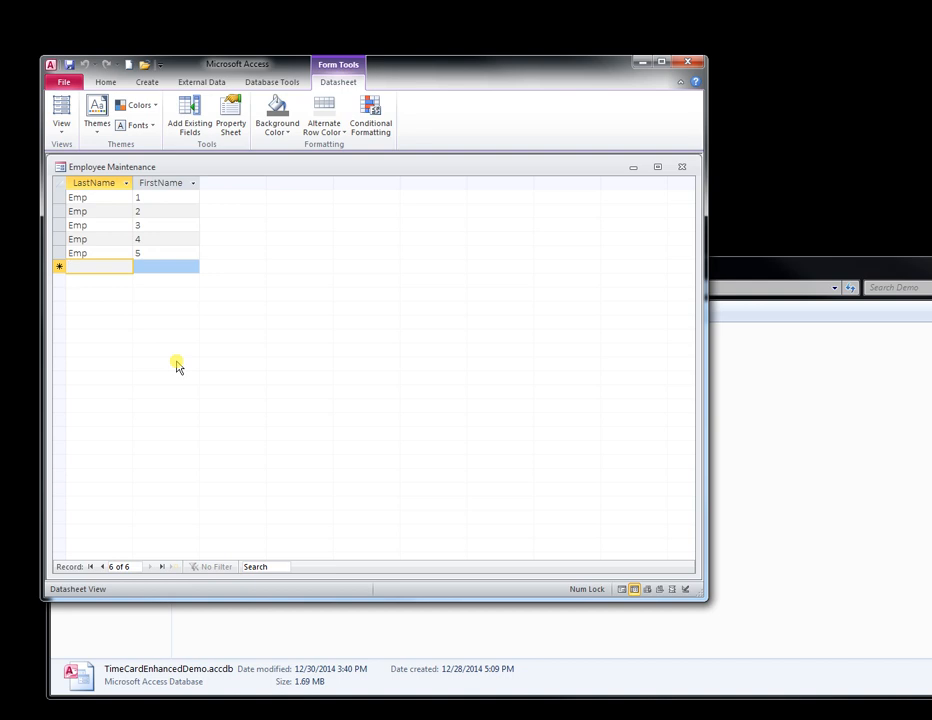
text(John)
key(Tab)
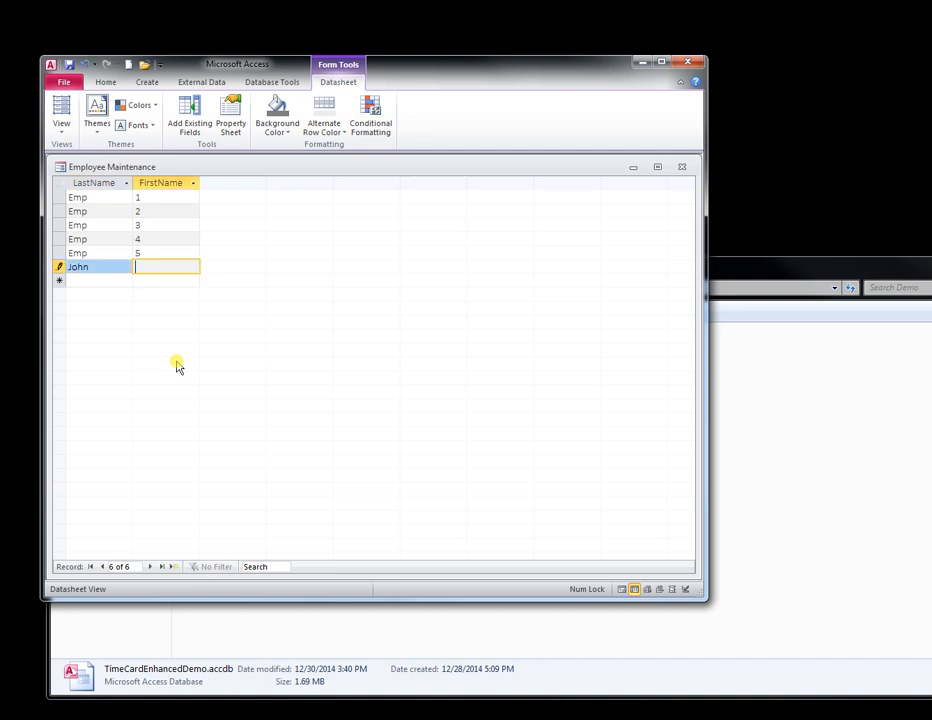
text(Doe)
key(Tab)
- Add two more employees with their names and close the employee list
text(Sue)
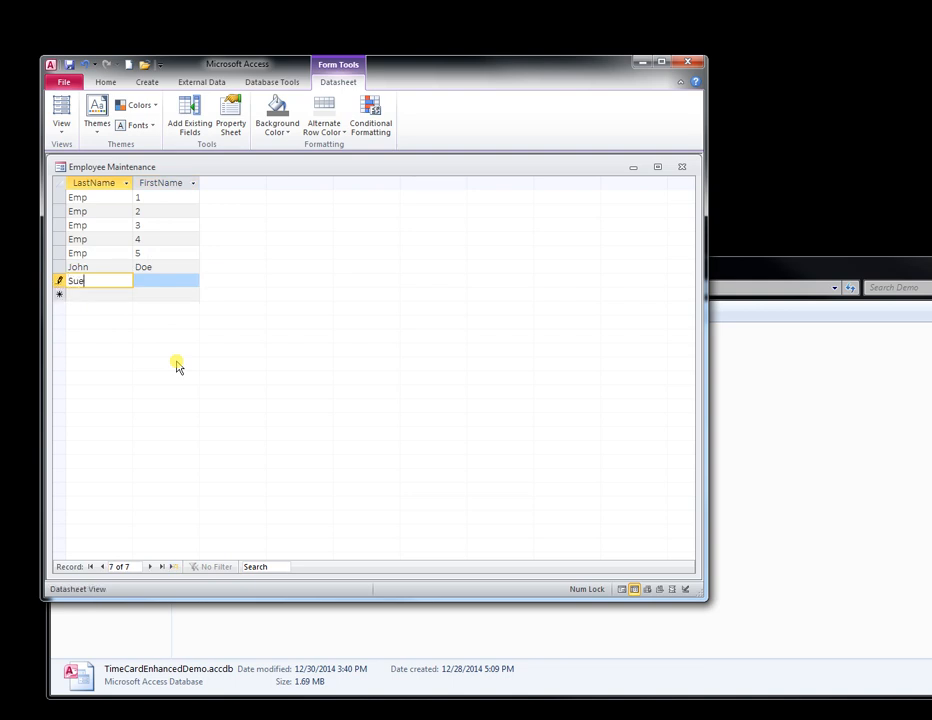
key(Tab)
text(Smith)
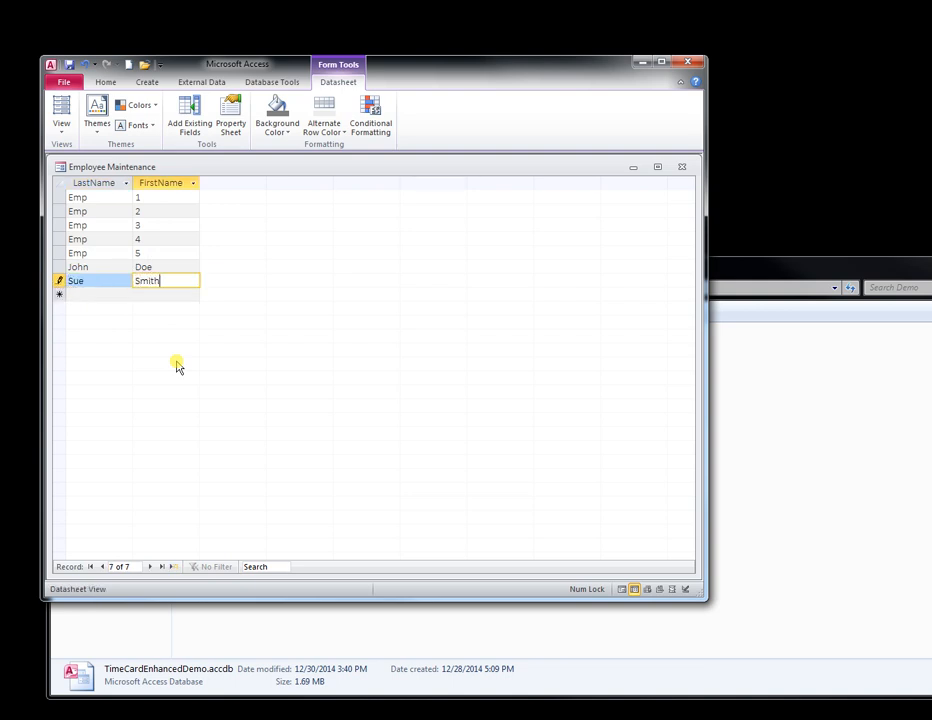
key(Tab)
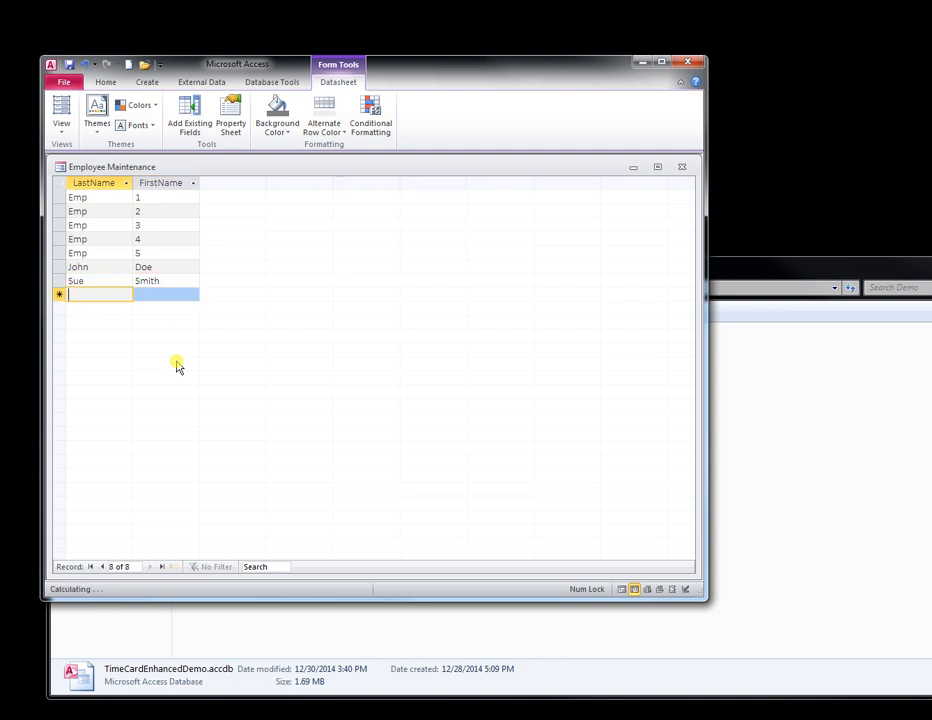
text(Kevin)
key(Tab)
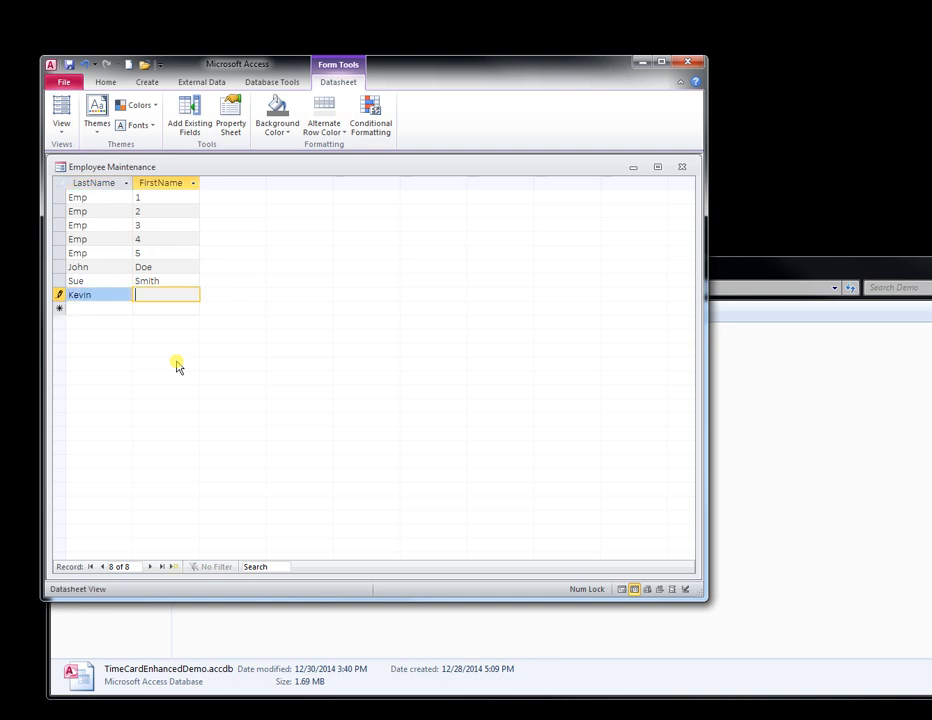
text(Jones)
key(Tab)
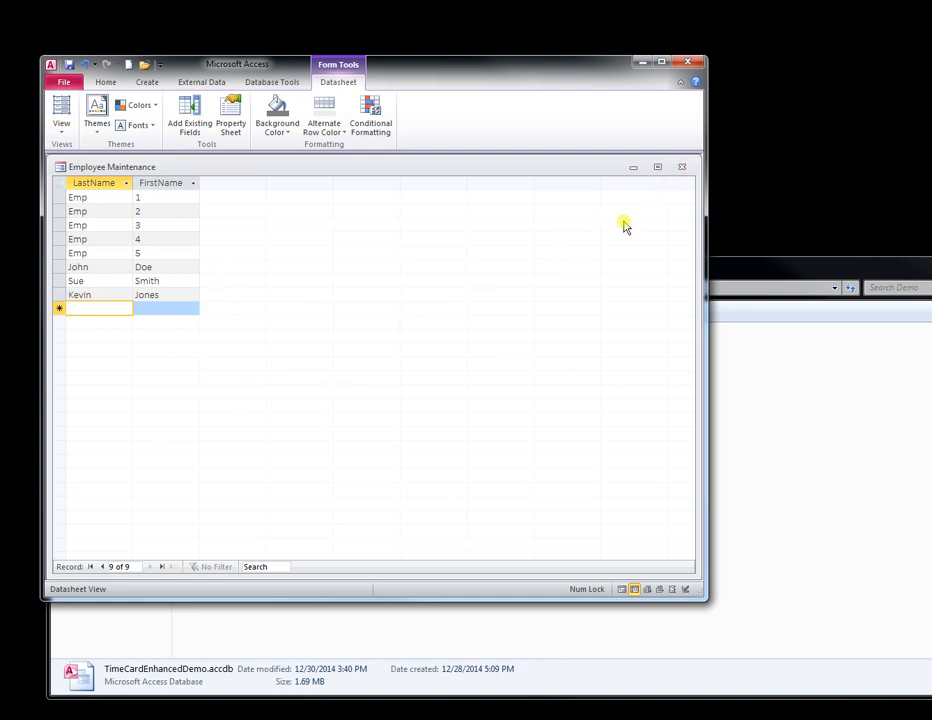
click(682, 168)
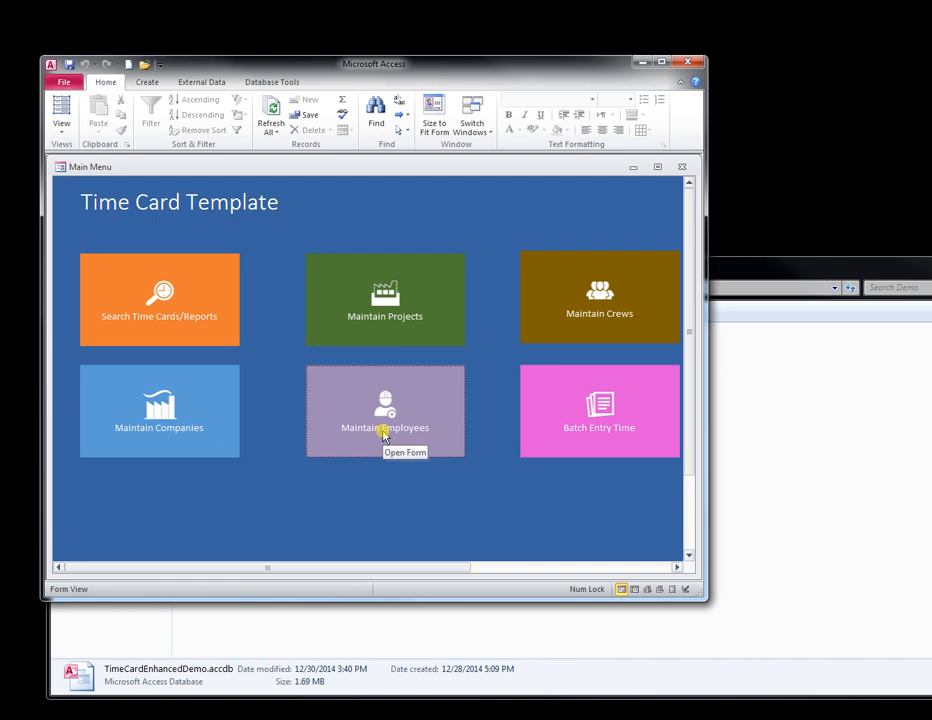
- Open project maintenance and enter a new project named Construct Home 1
click(371, 297)
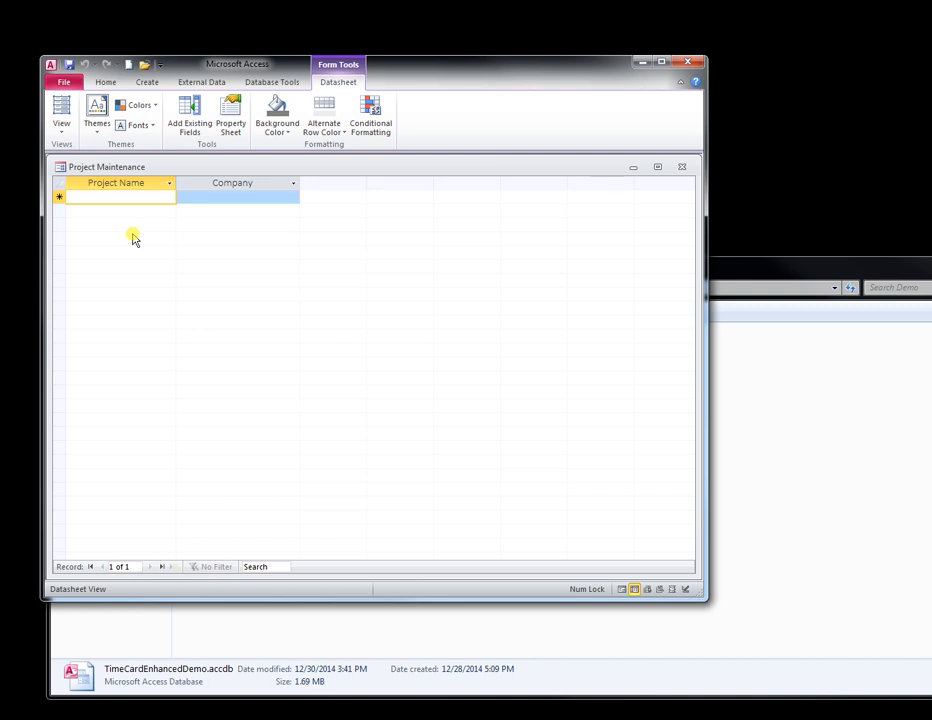
text(Construct)
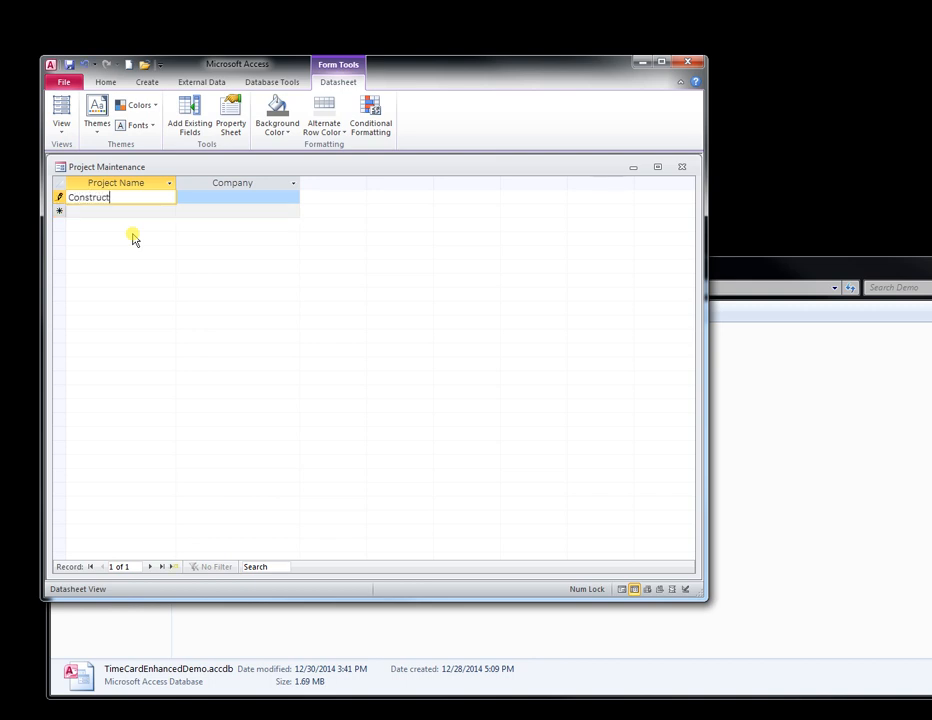
text( Home 1)
key(Tab)
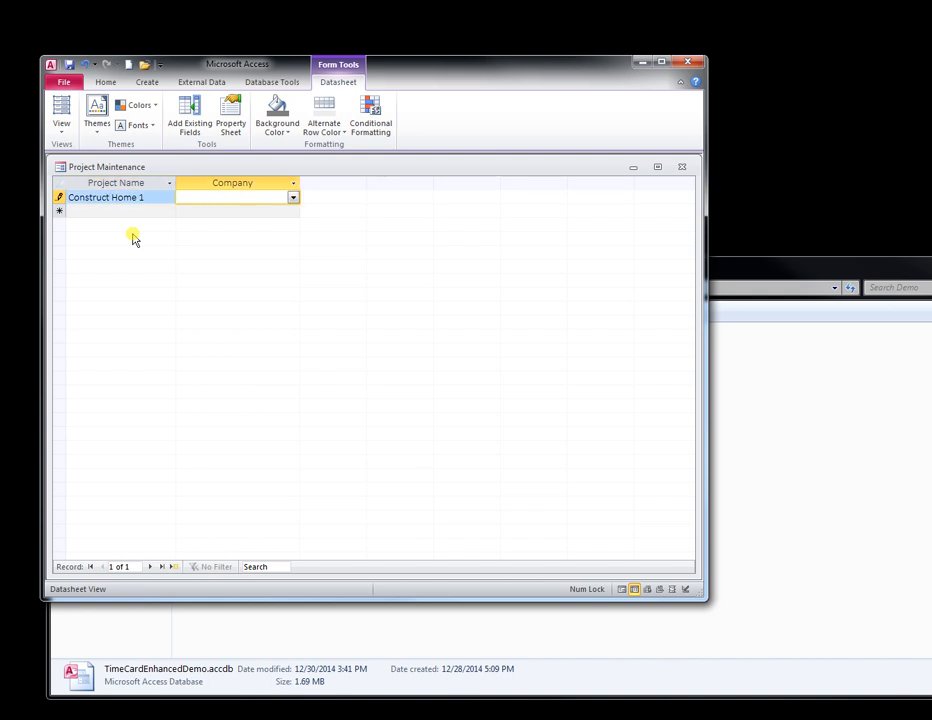
- Try to enter Company 1 as the company for the Construct Home 1 project
text(Company 1)
key(Return)
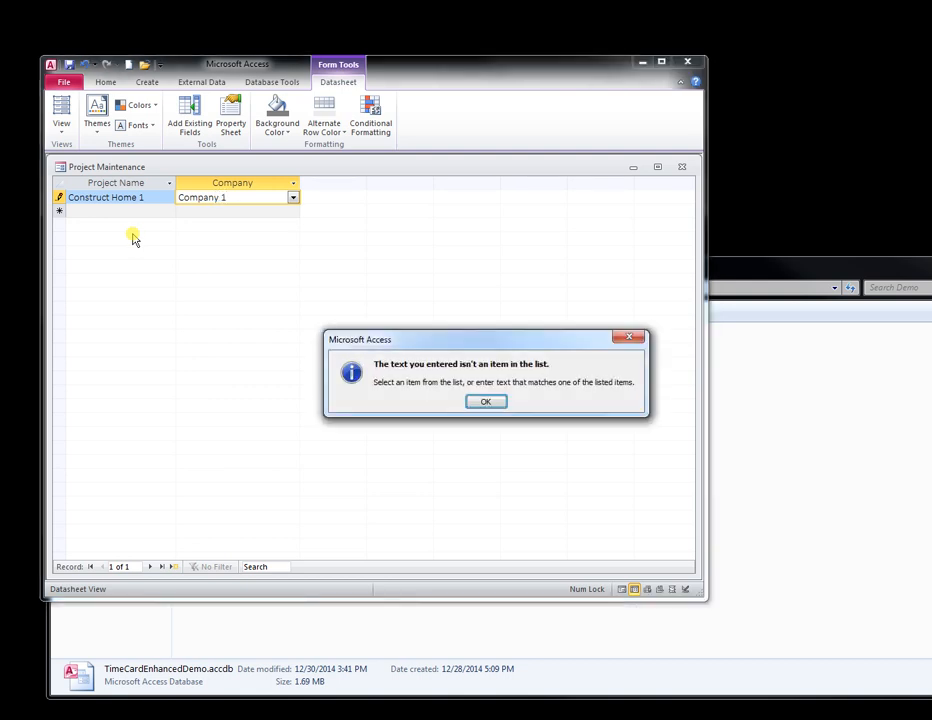
click(486, 403)
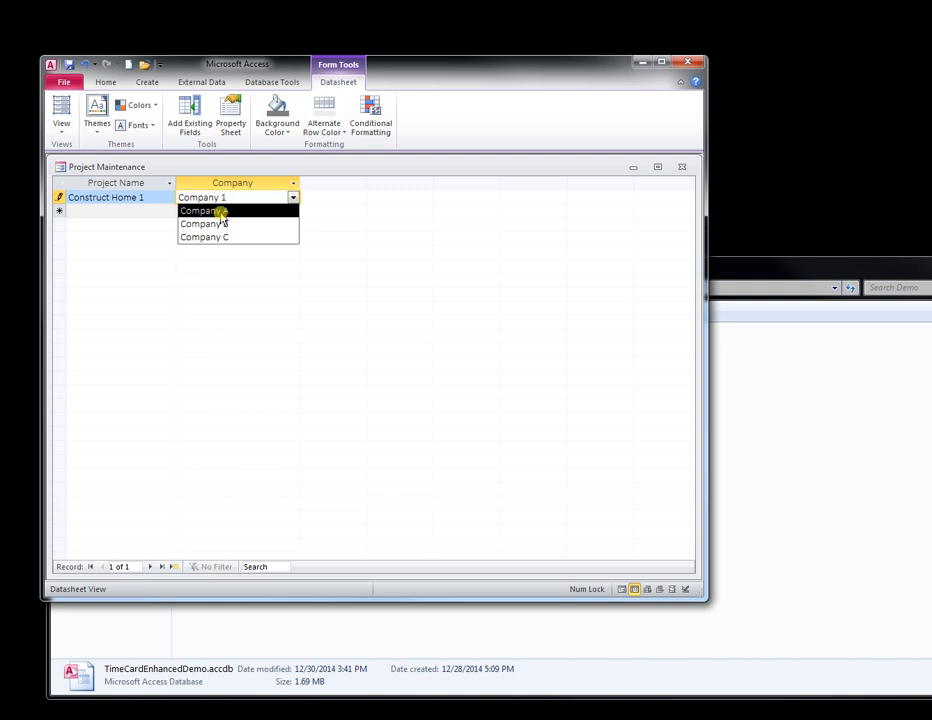
- Assign Company A to Construct Home 1 and add the project Construct Office 1 for Company B, closing the project list
click(221, 212)
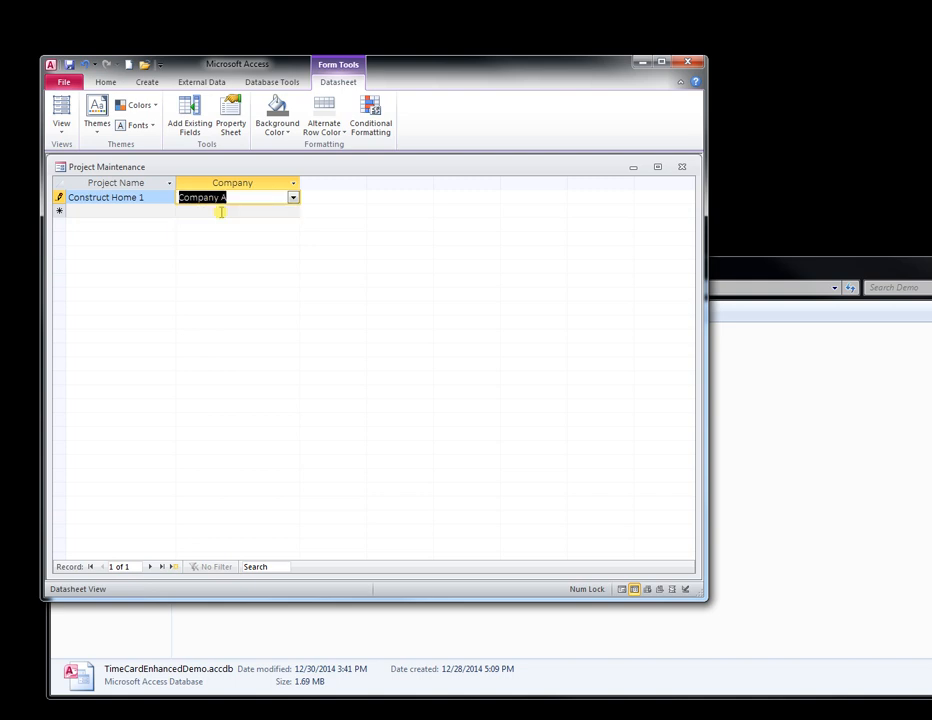
click(98, 210)
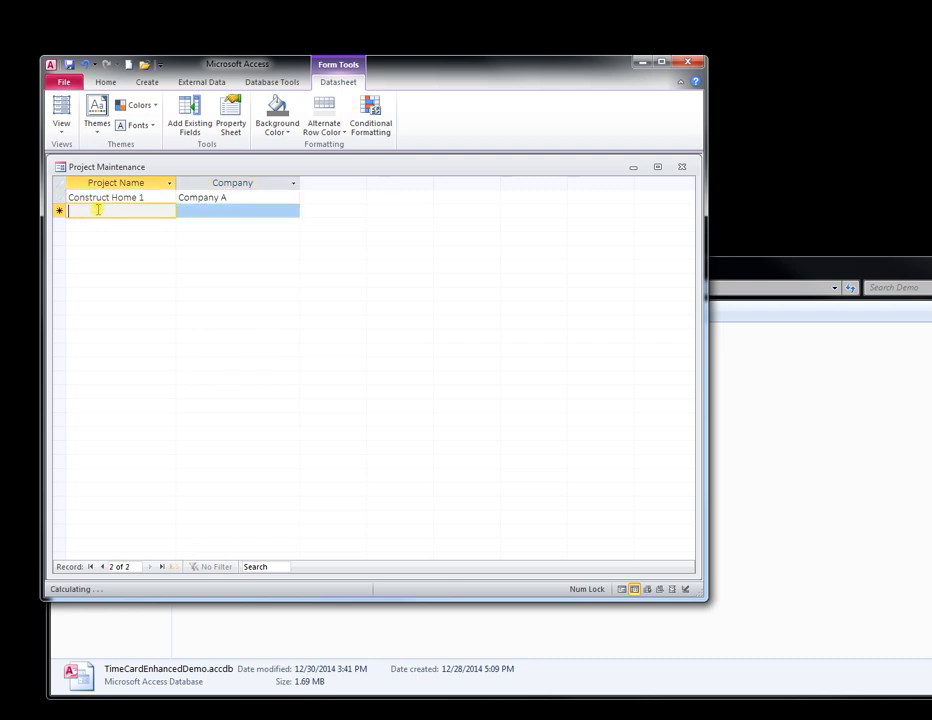
text(Co)
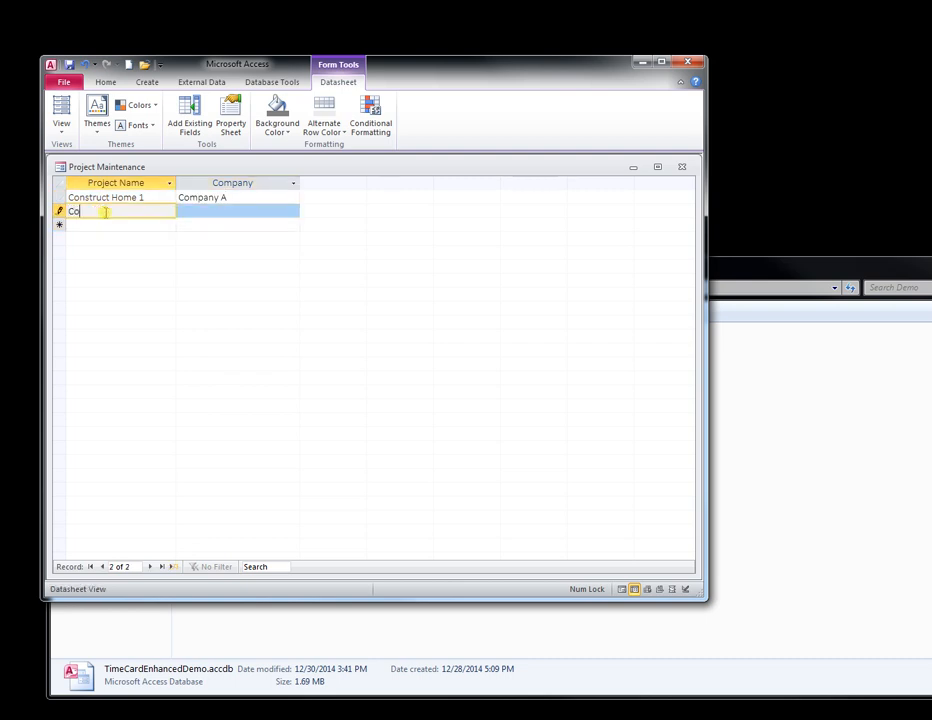
text(nstruct Office 1)
key(Tab)
click(294, 212)
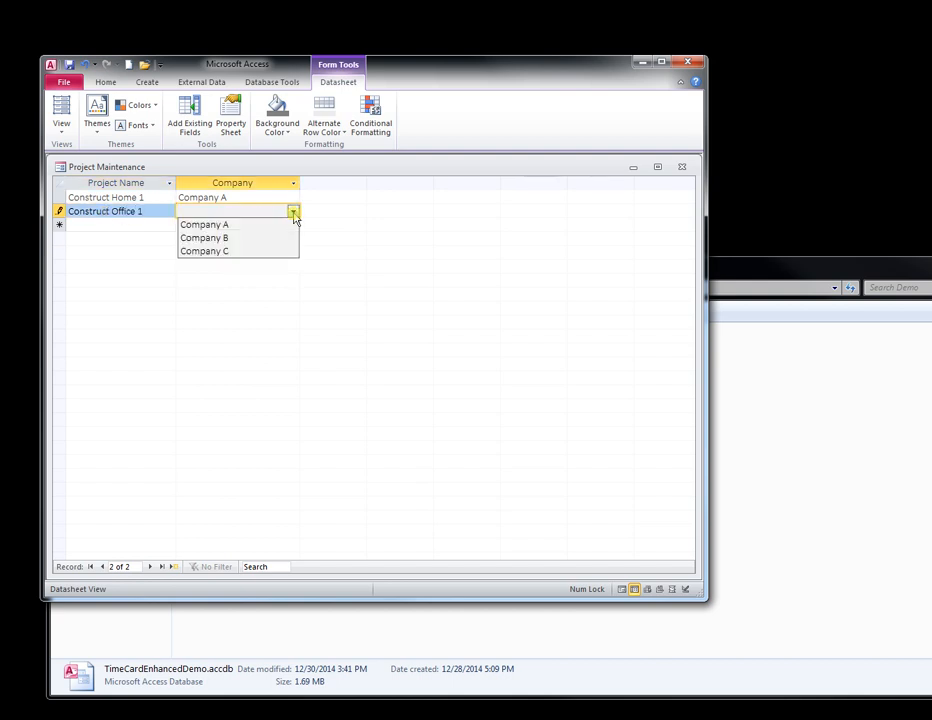
click(266, 239)
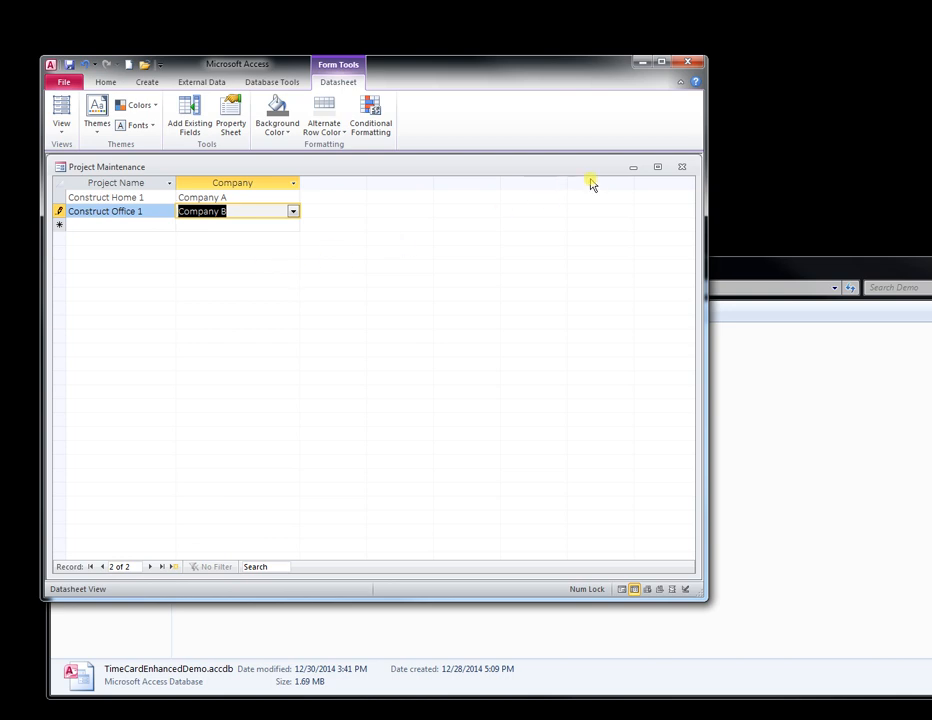
click(680, 167)
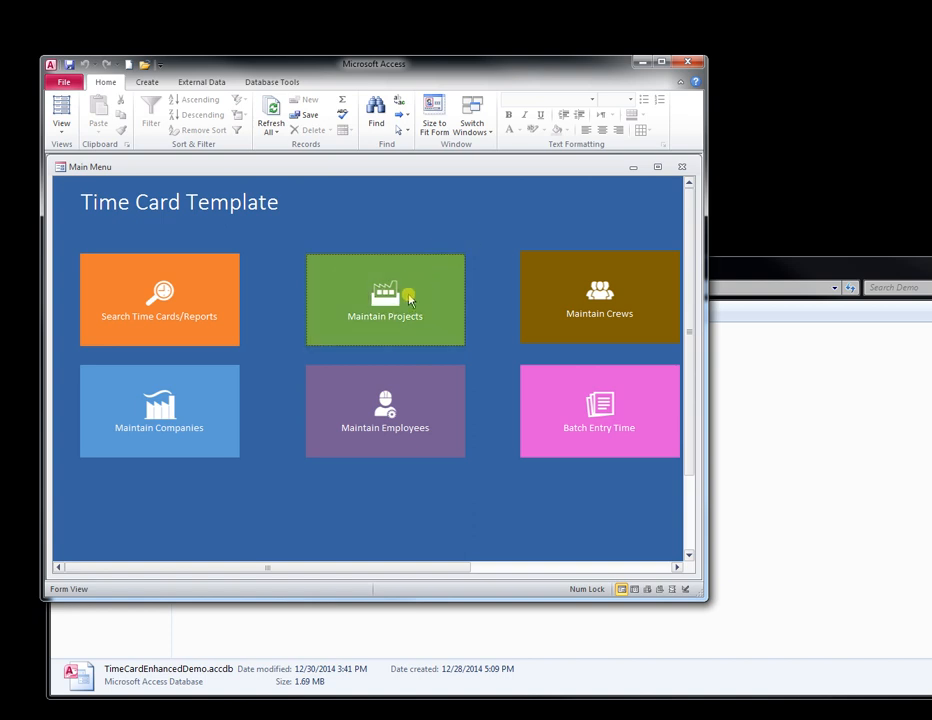
- Add Acme Company and Test Company to the company maintenance list and close it
click(205, 420)
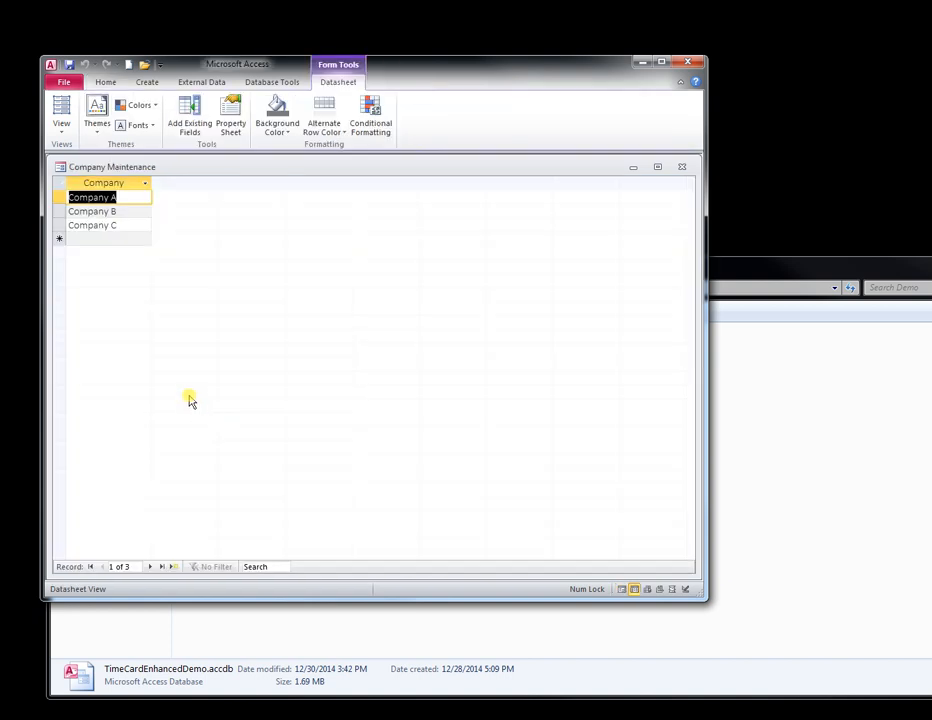
click(90, 238)
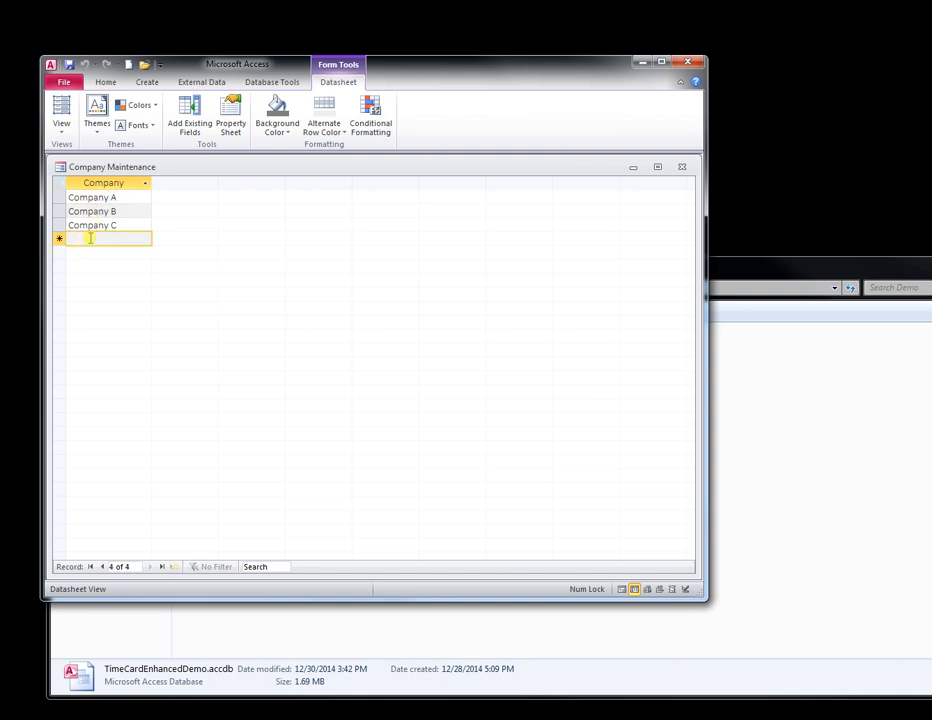
text(Acme Company)
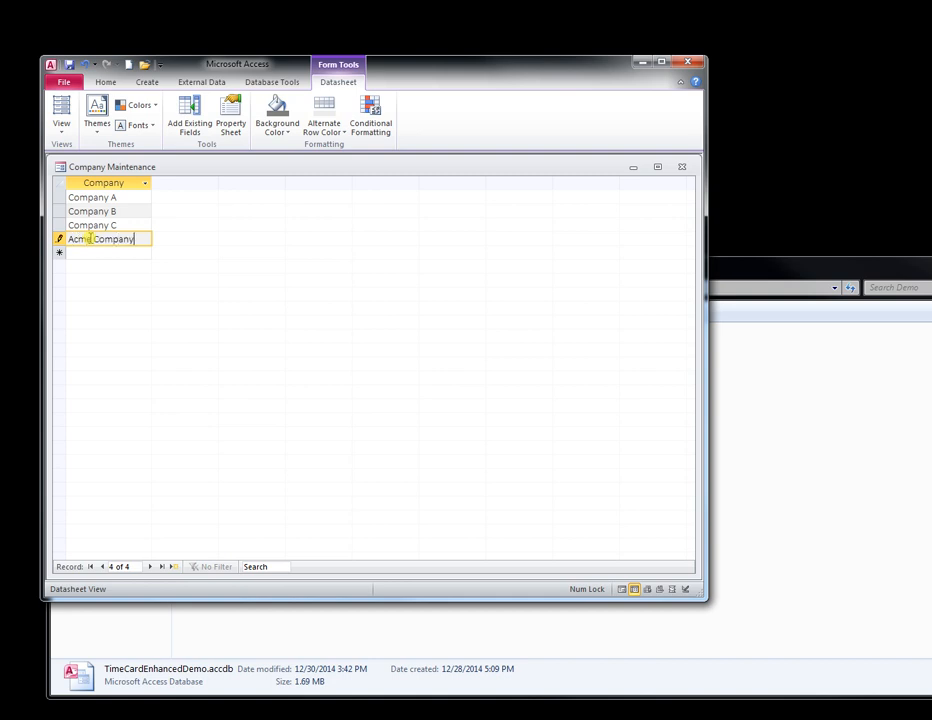
key(Return)
text(Test )
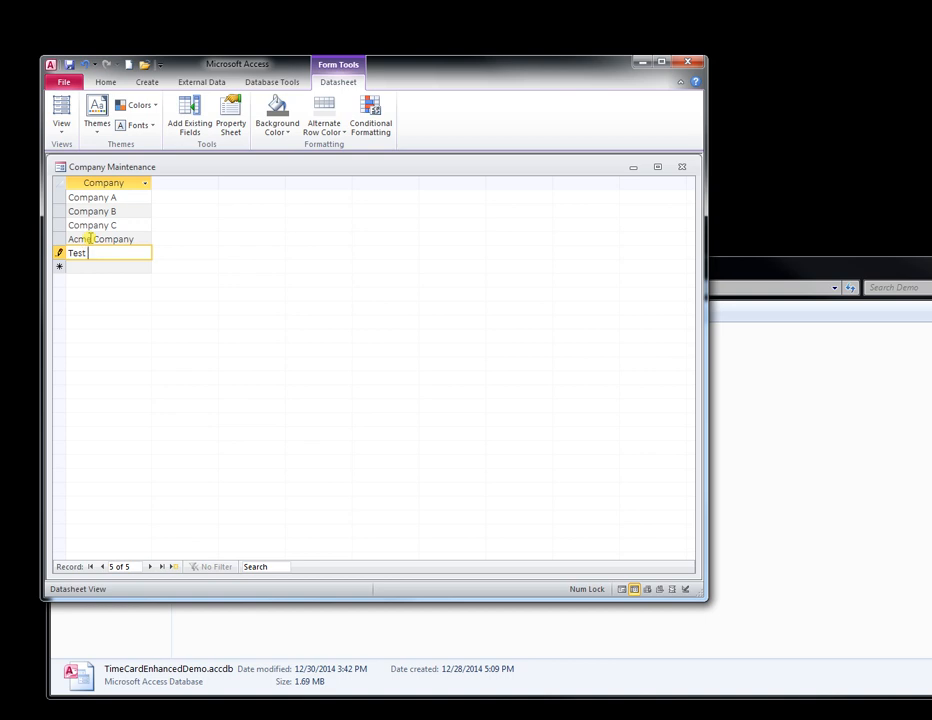
text(Company)
key(Return)
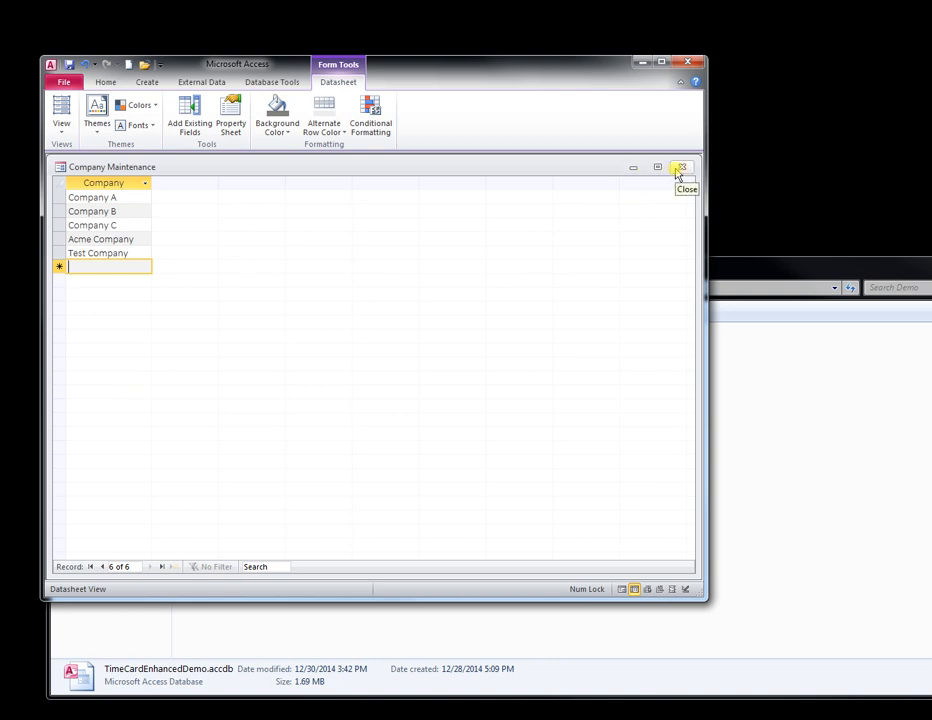
click(680, 168)
click(190, 414)
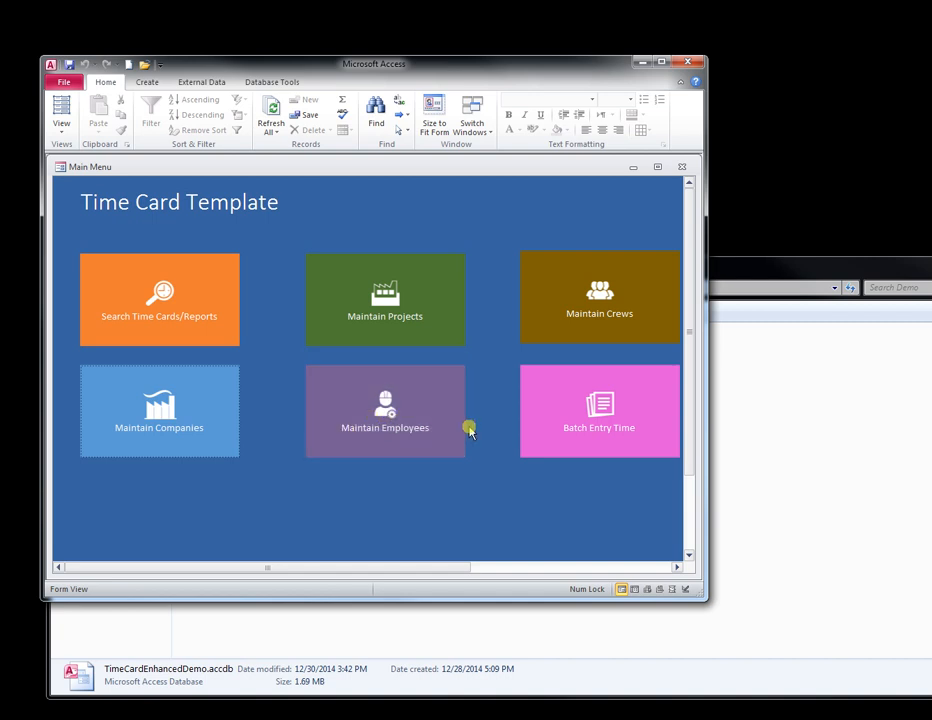
- Open crew maintenance, view Crew 2, and create a new crew named Today Job Crew for Test
click(555, 319)
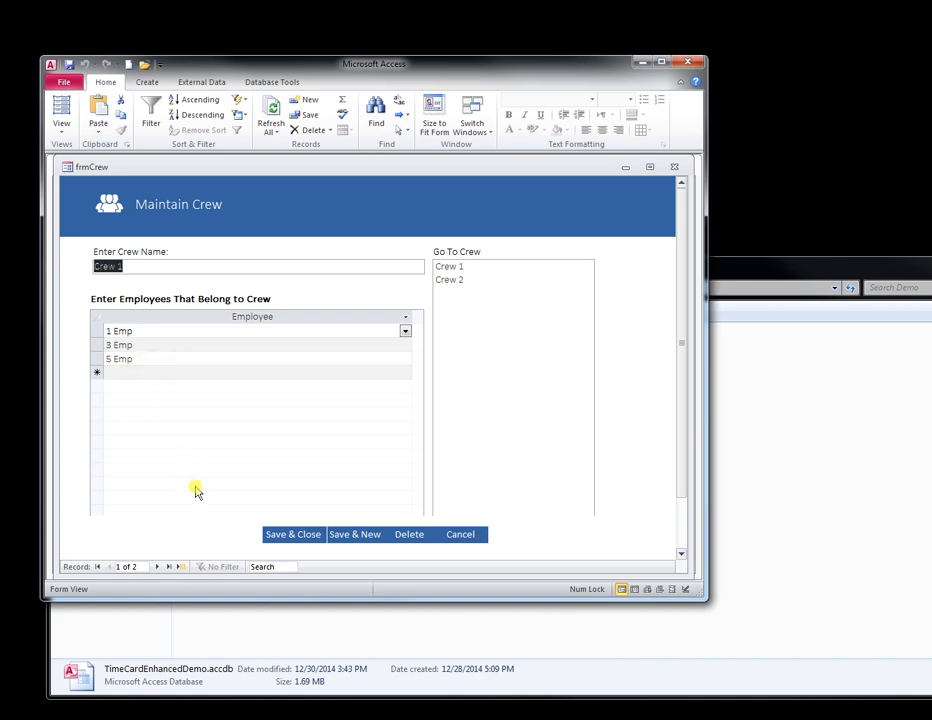
click(443, 282)
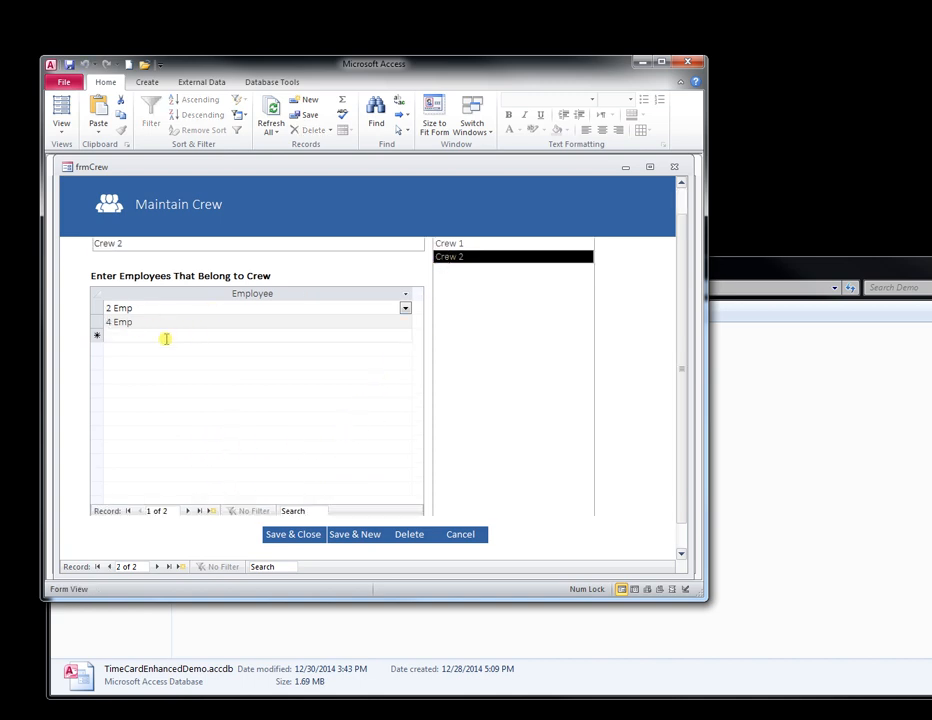
click(351, 537)
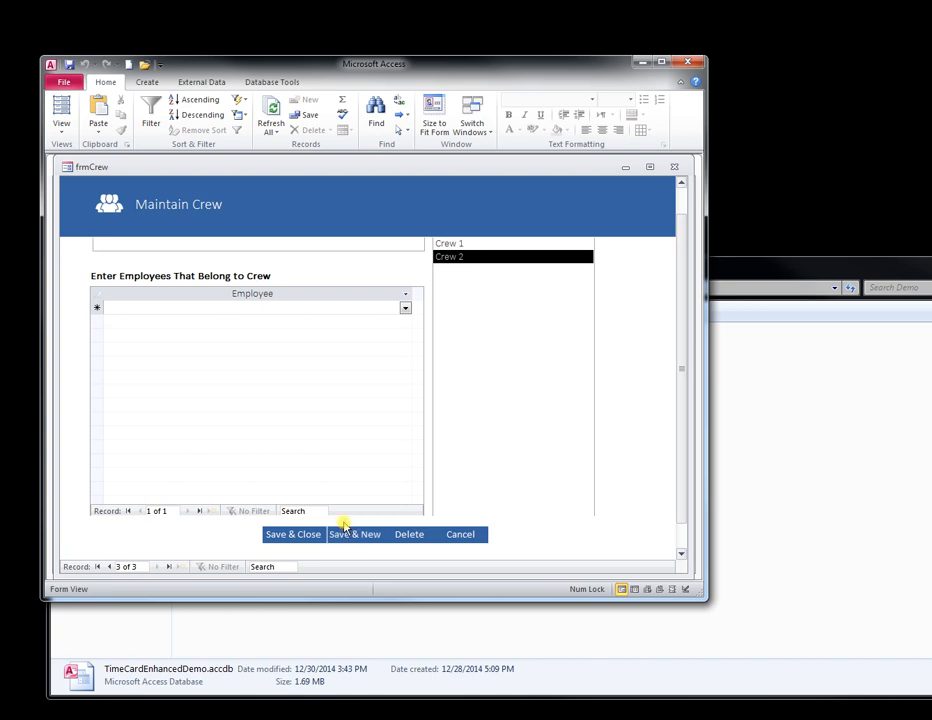
text(Today Job Crew for Test)
key(Tab)
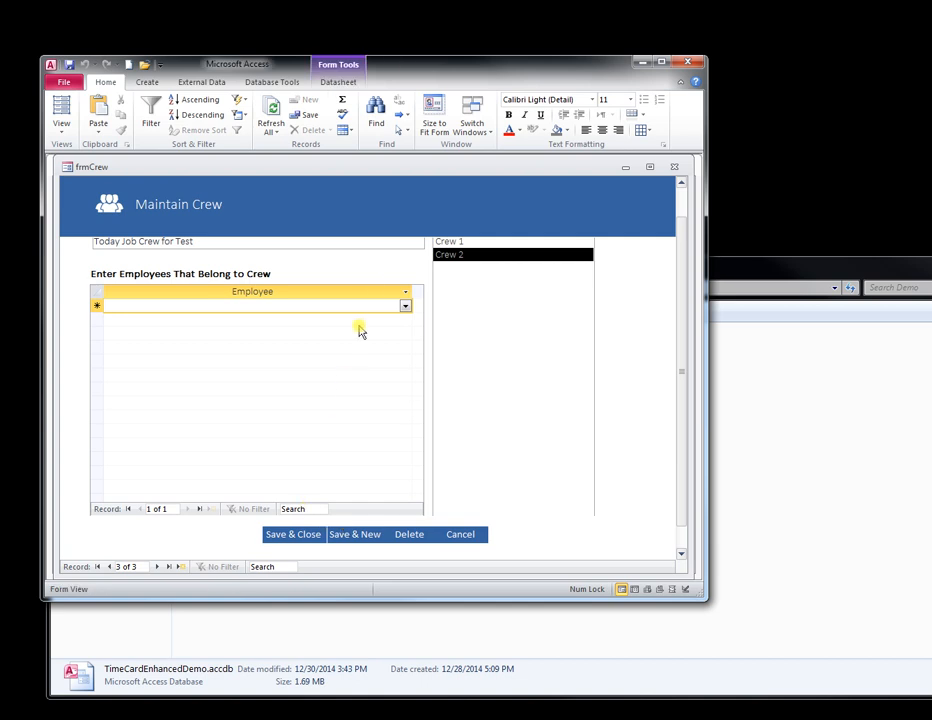
- Add the last and second-to-last employees in the list as members of Today Job Crew for Test, saving and closing the crew form
click(405, 307)
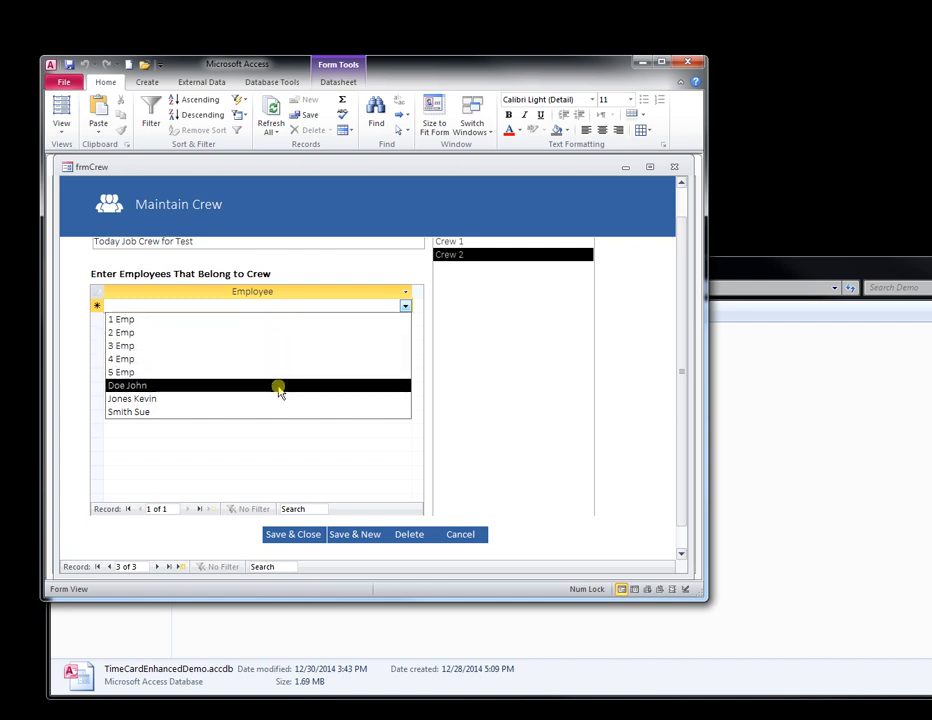
click(278, 399)
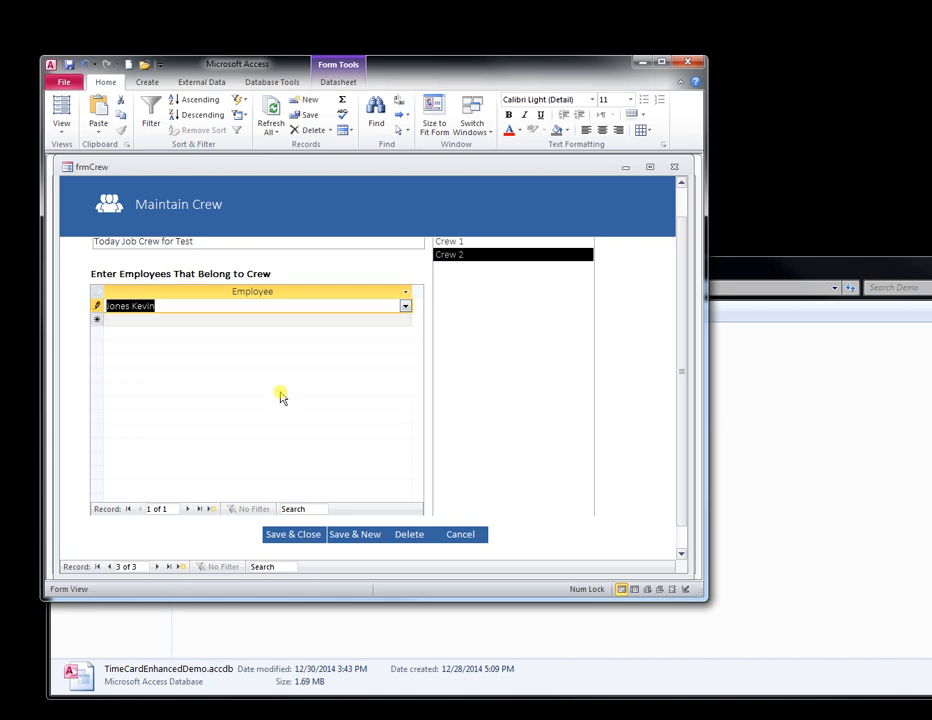
click(403, 308)
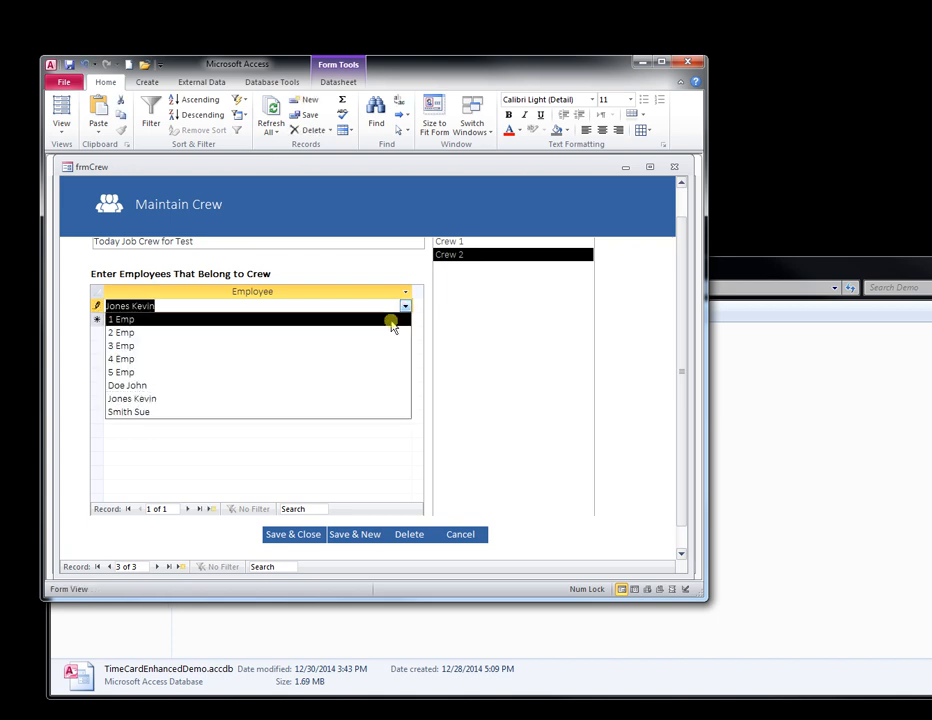
click(319, 411)
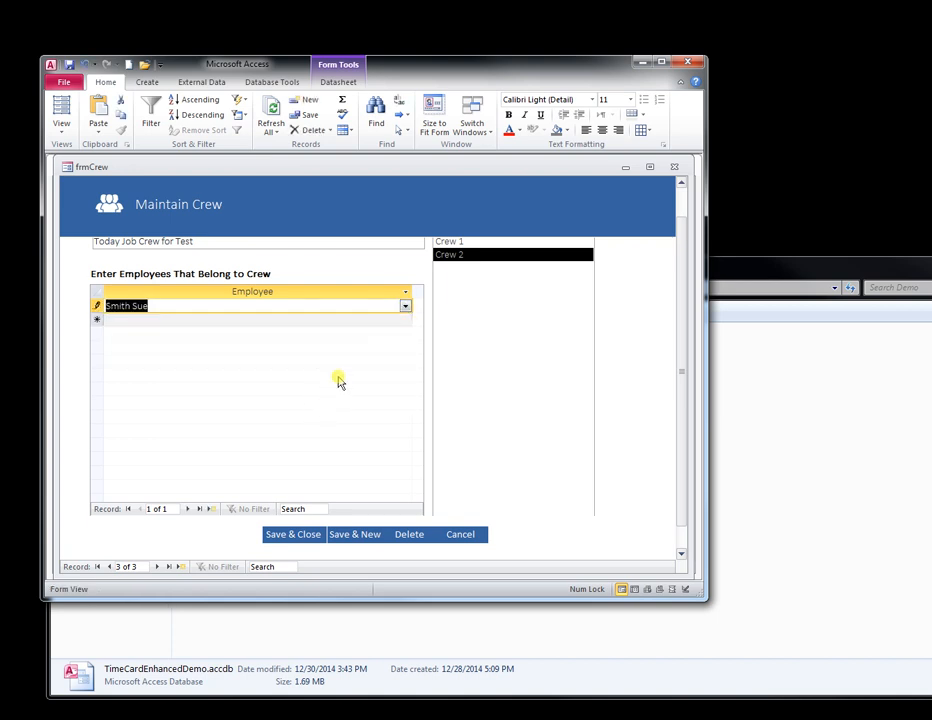
click(405, 320)
click(405, 320)
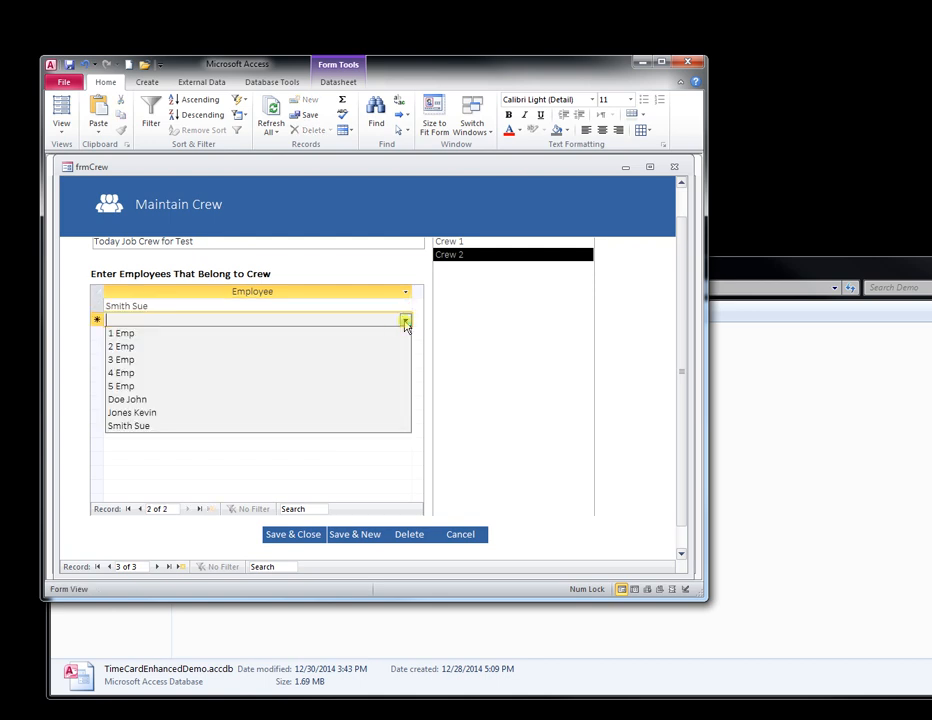
click(336, 412)
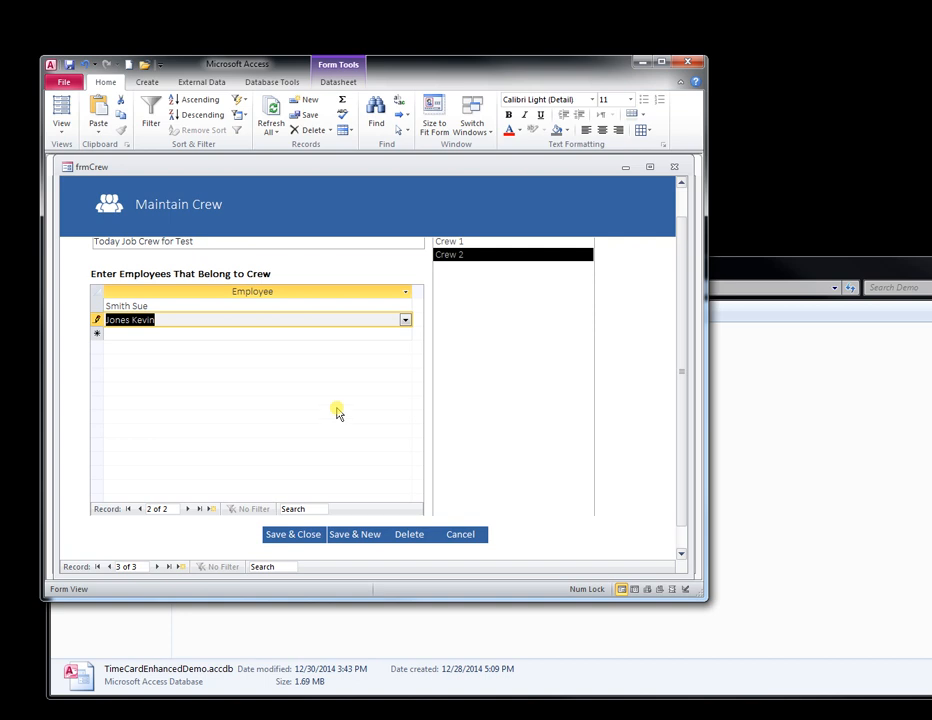
click(297, 535)
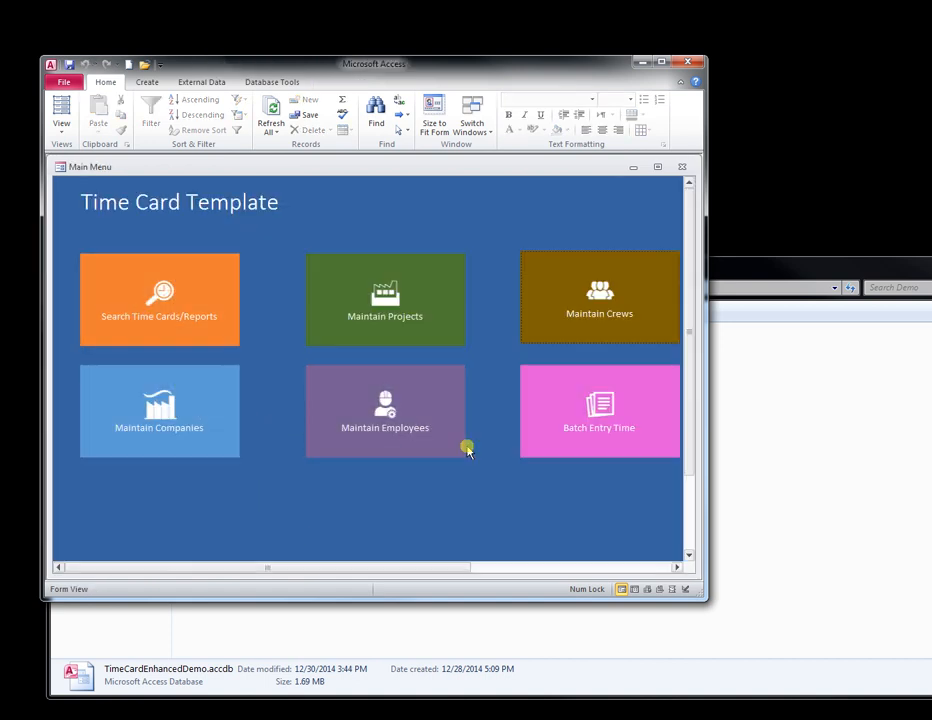
- Open batch time entry and choose Today Job Crew for Test as the crew and Construct Office 1 as the project
click(587, 409)
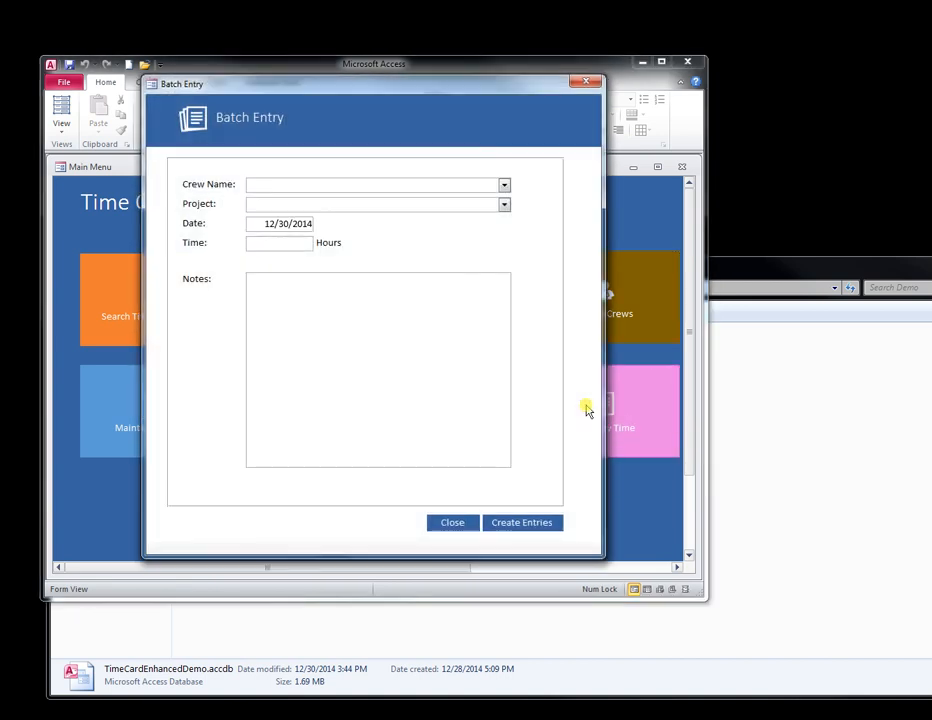
click(504, 185)
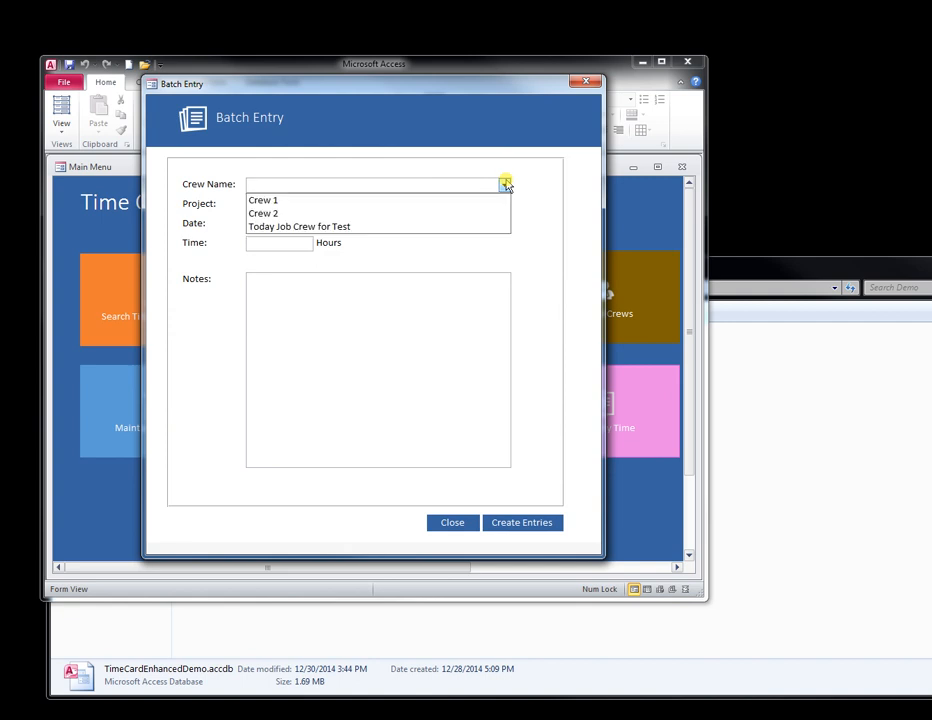
click(455, 228)
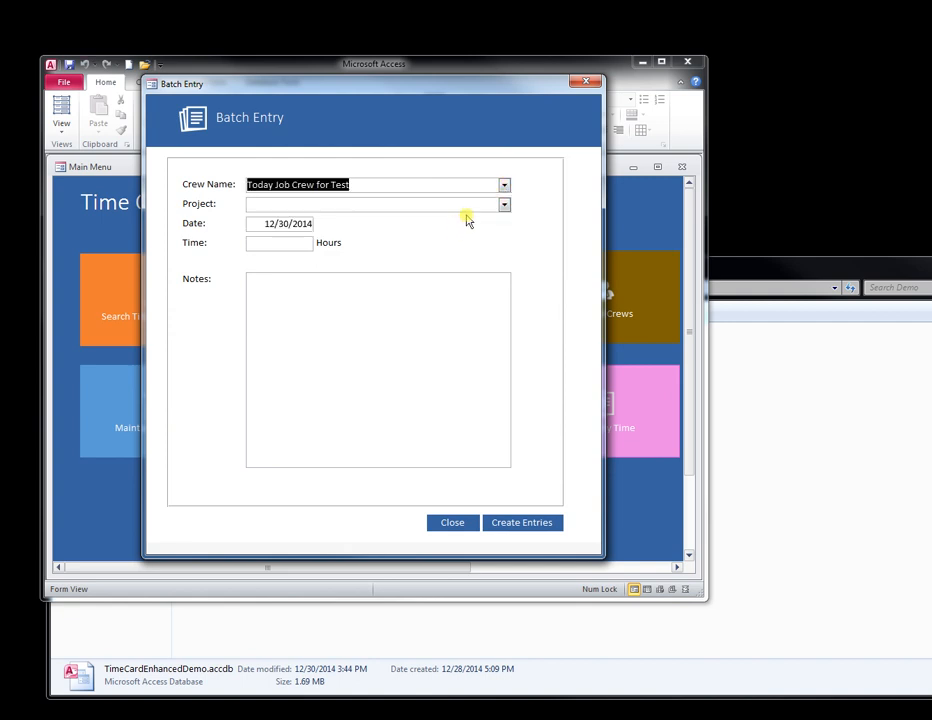
click(504, 206)
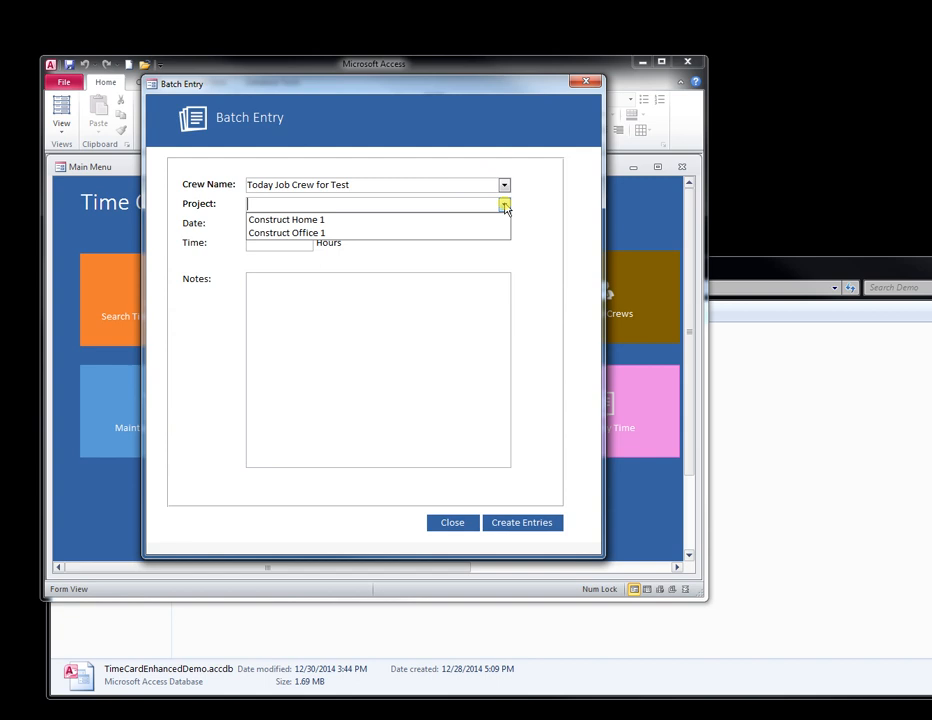
click(445, 234)
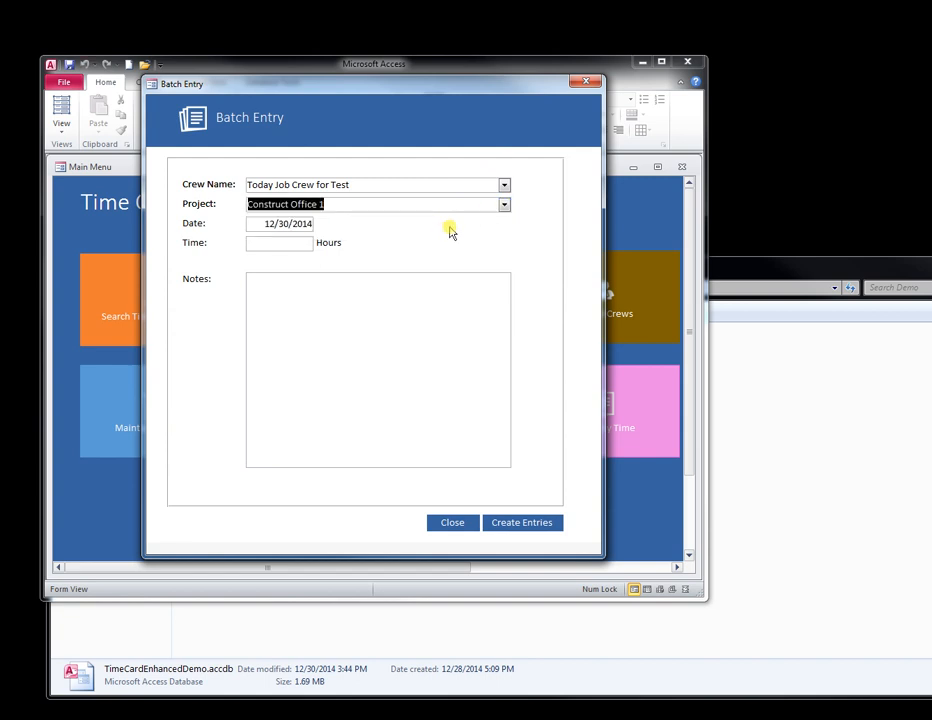
- Set the batch entry's time to 8 hours and enter the note "Preparation for pouring of foundation."
click(303, 243)
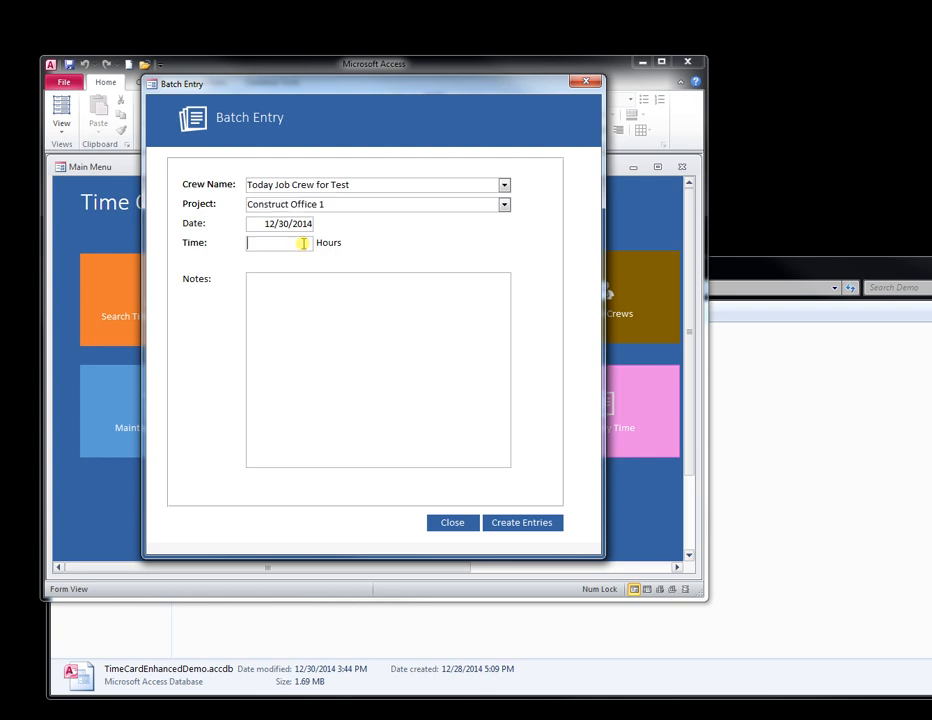
text(8)
click(272, 289)
text(Prepar)
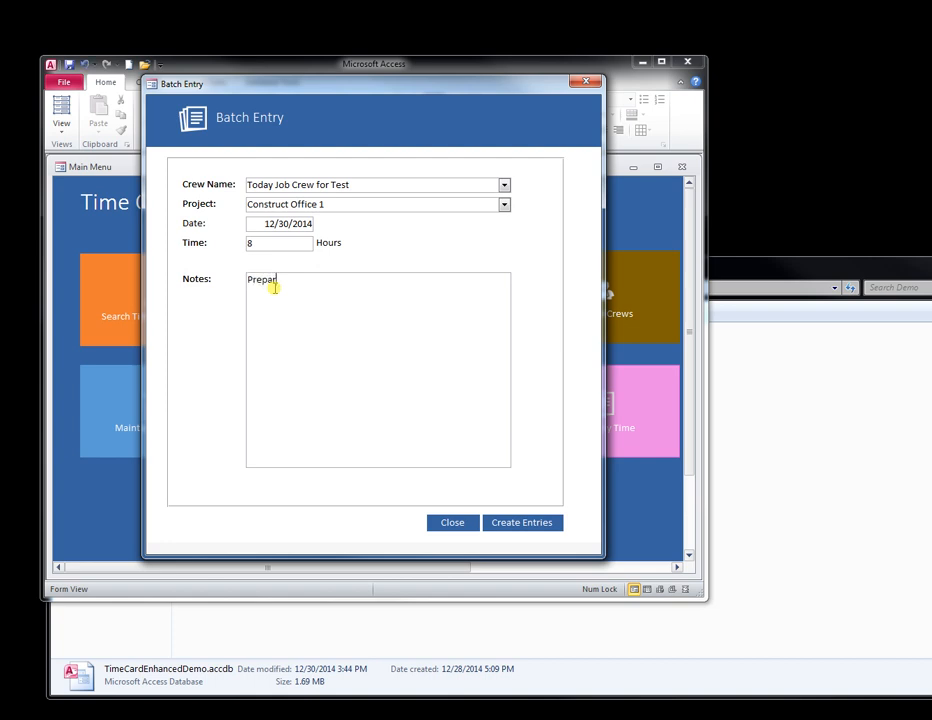
text(ation for pouring of foun)
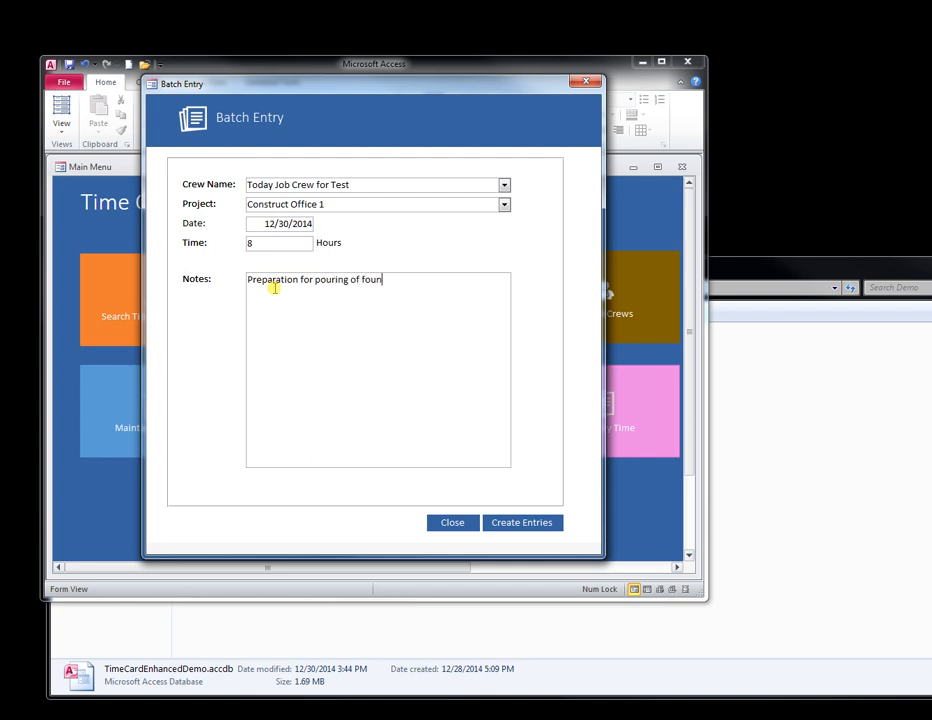
text(dation.)
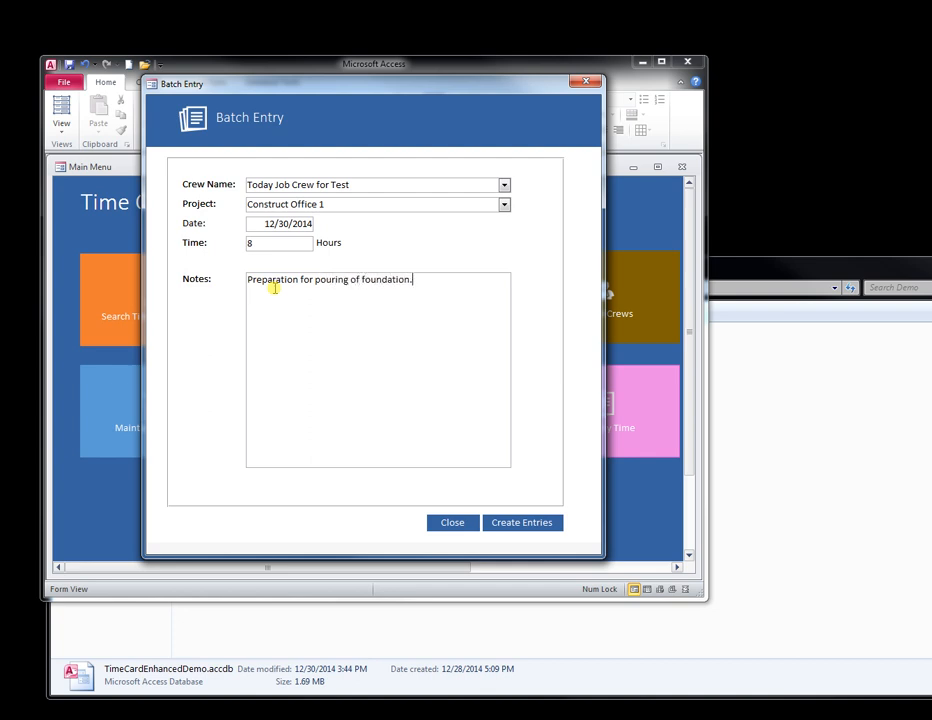
- Create the batch time entries for the crew and close the batch entry form
click(499, 524)
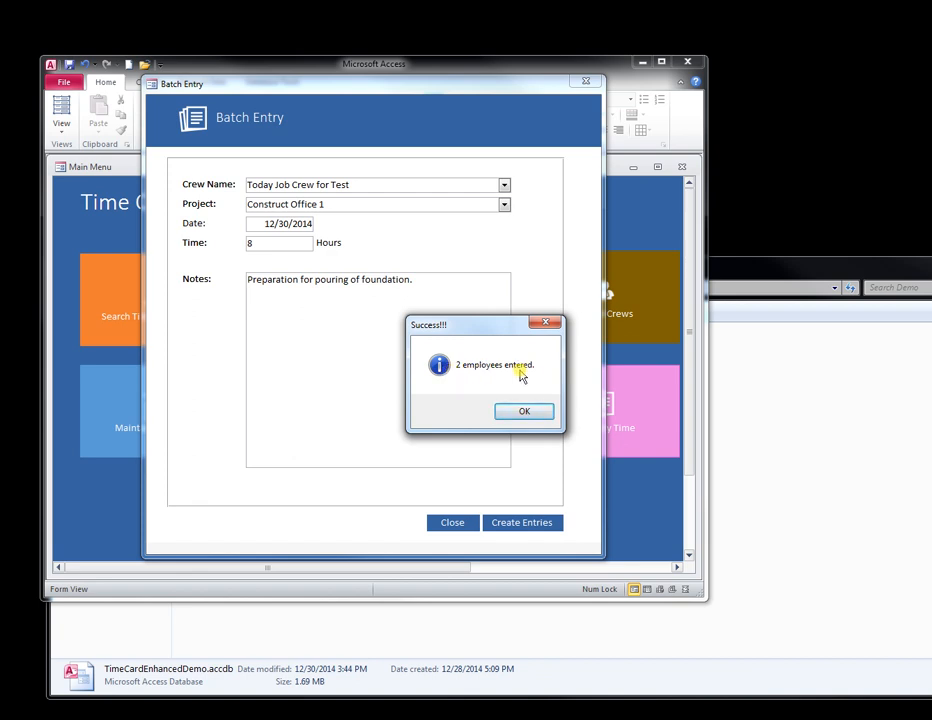
click(523, 411)
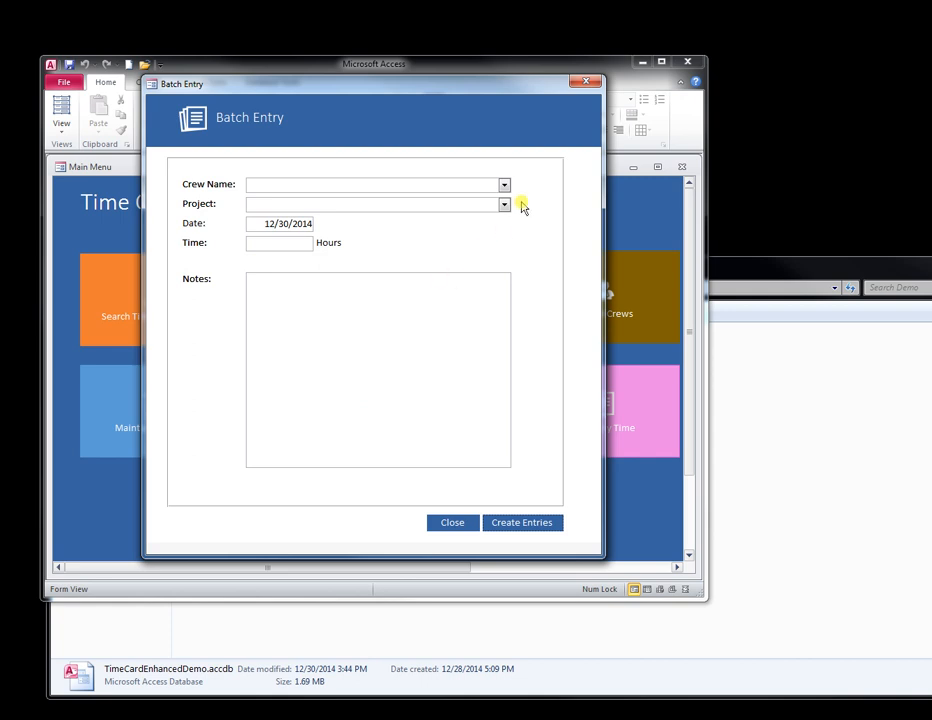
click(583, 80)
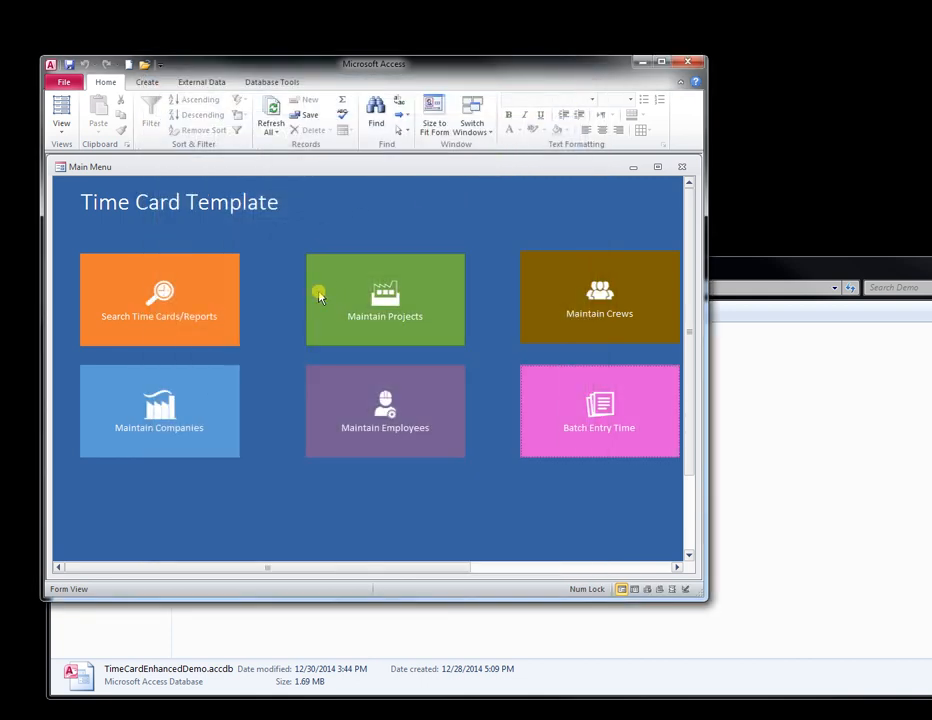
- Open the time card search, view the Hours By Project report for the last employee in the list, and close the report
click(150, 320)
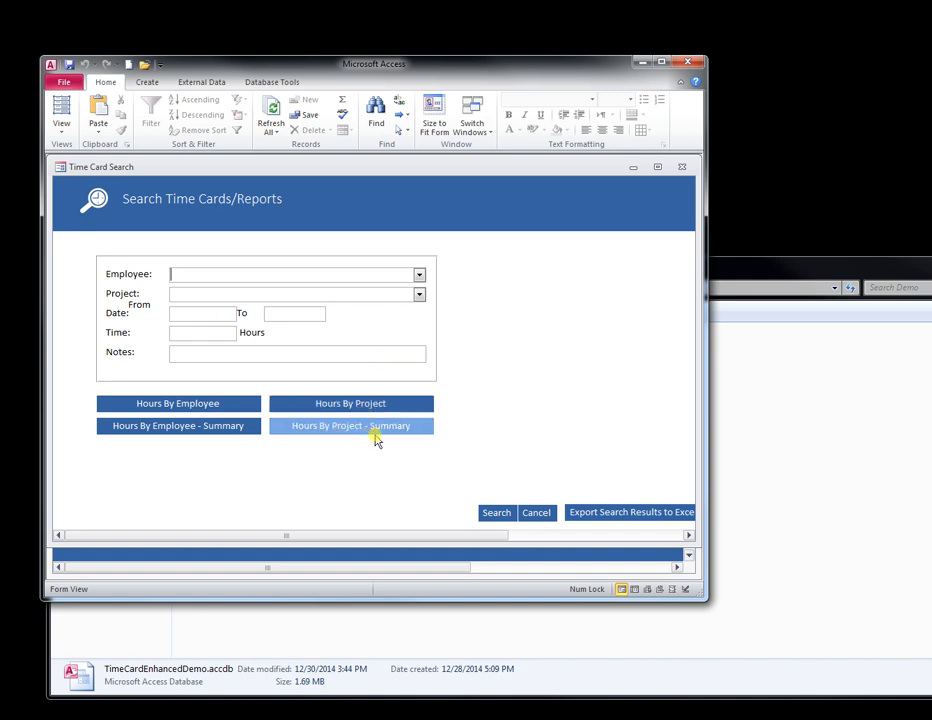
click(419, 277)
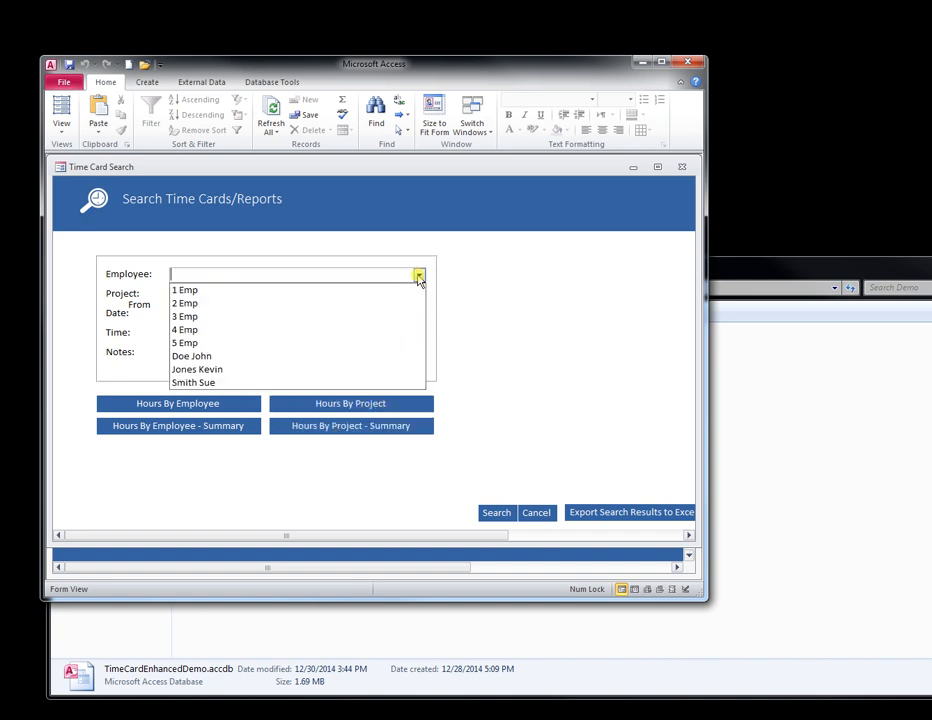
click(370, 381)
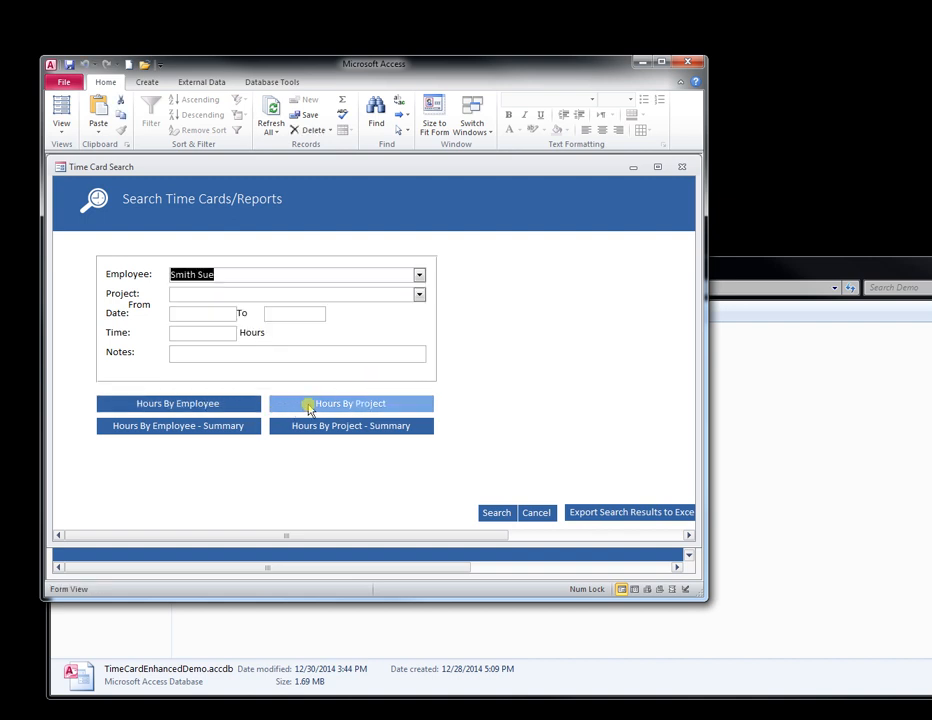
click(309, 406)
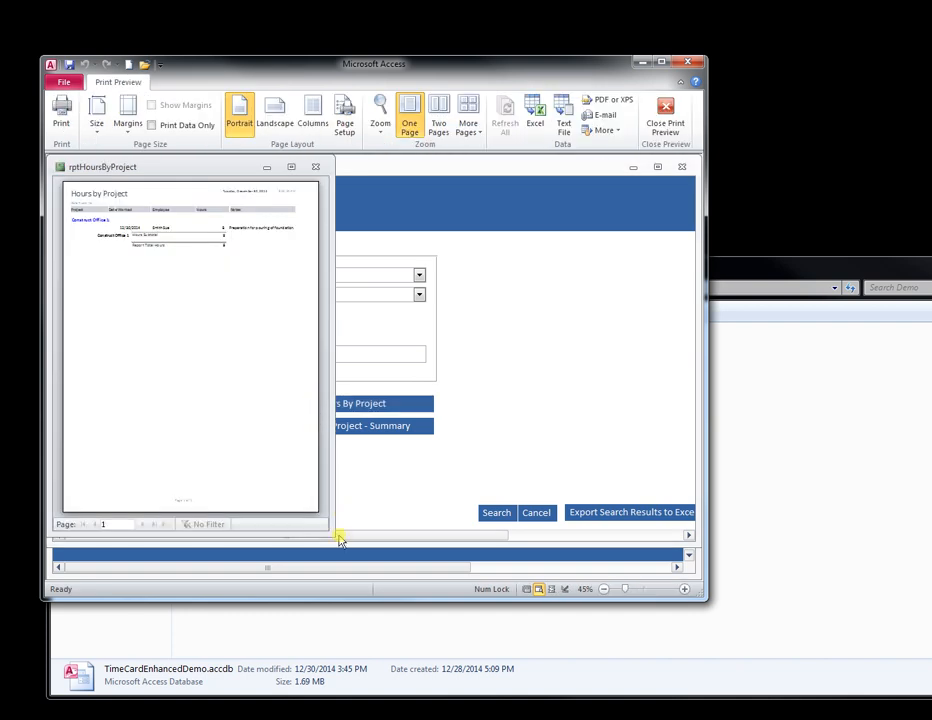
drag(331, 536, 693, 578)
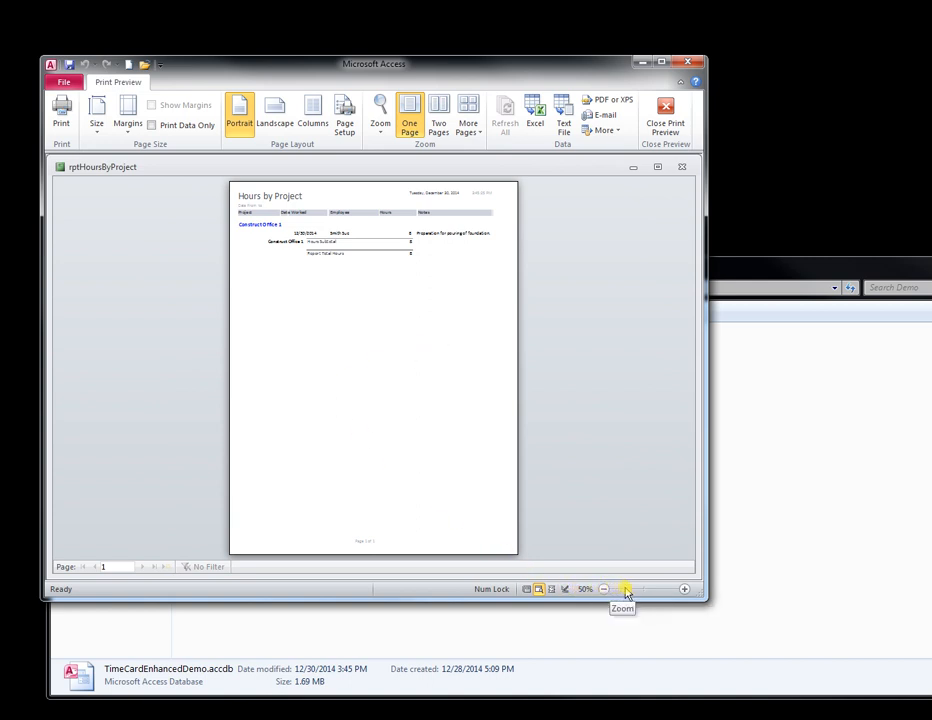
drag(625, 591, 646, 592)
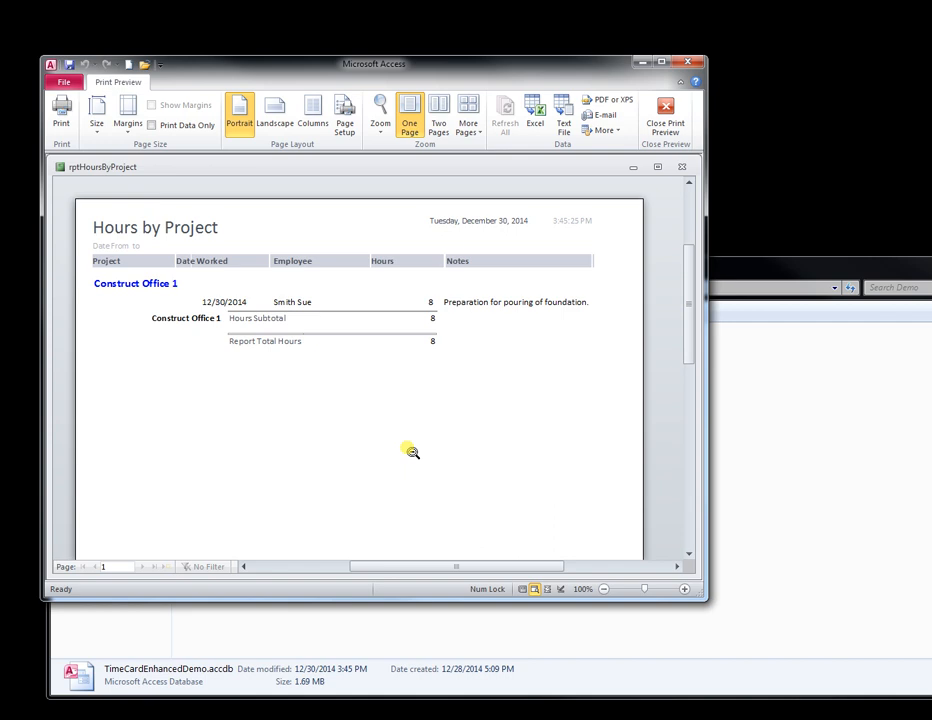
click(683, 168)
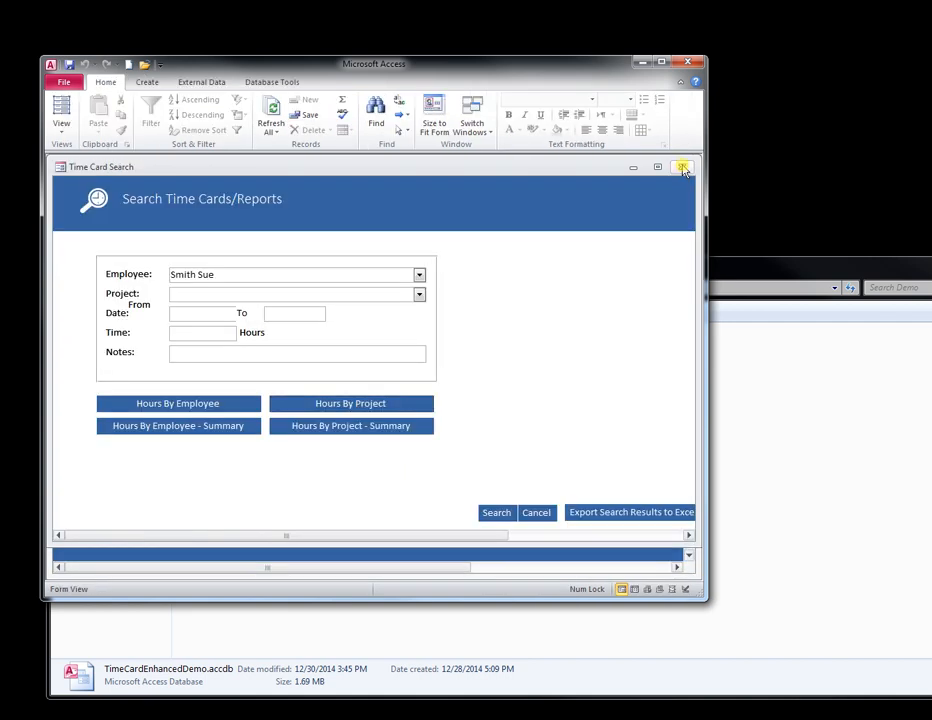